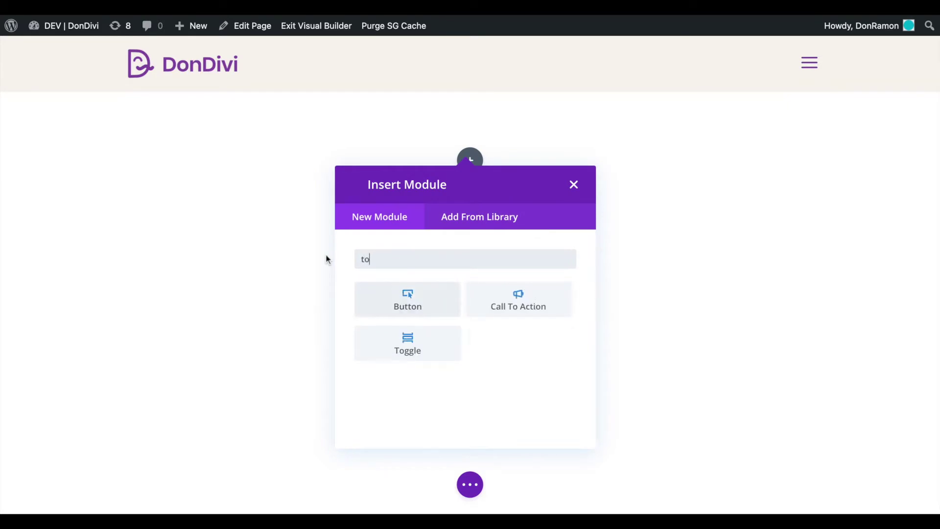
# Insert a Toggle module into the empty row and check its open and closed states.
pyautogui.click(370, 309)
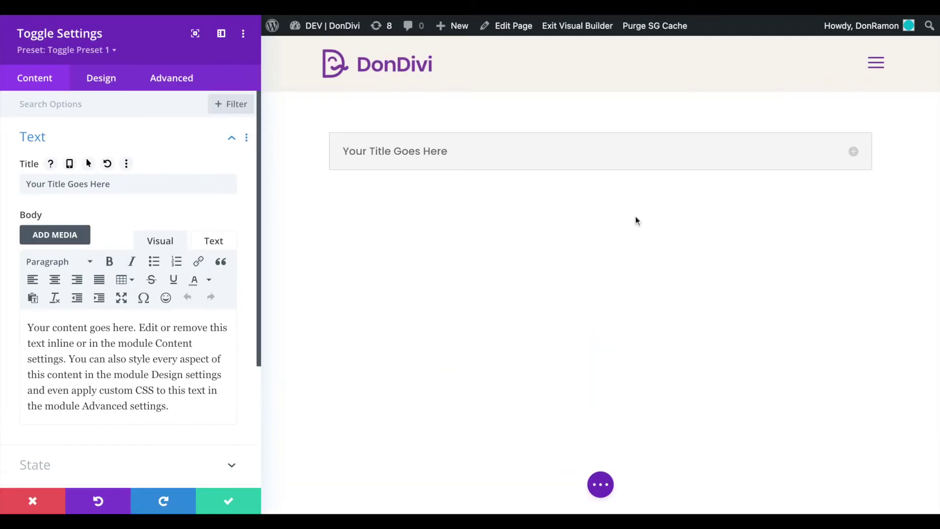
pyautogui.click(852, 148)
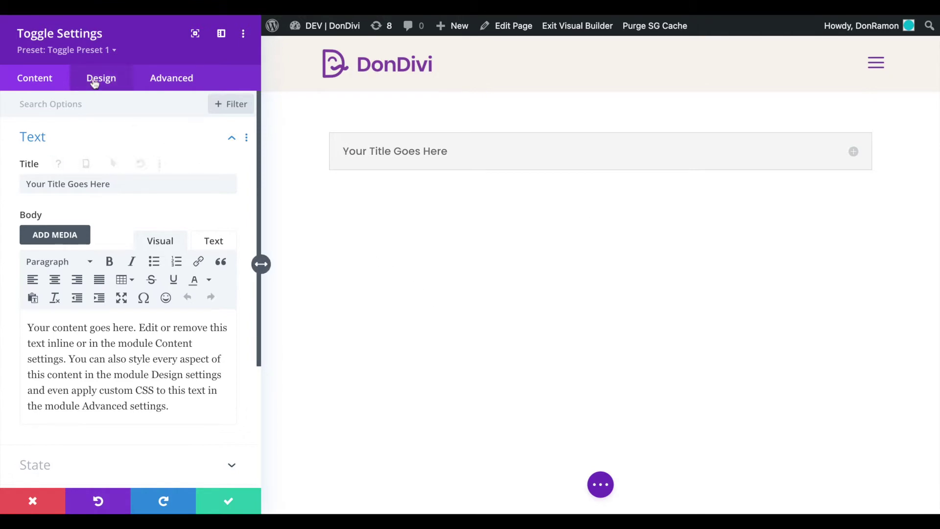
# Style the toggle's title text with the darkest purple saved color, a 30px size and italic style.
pyautogui.click(95, 83)
pyautogui.click(99, 258)
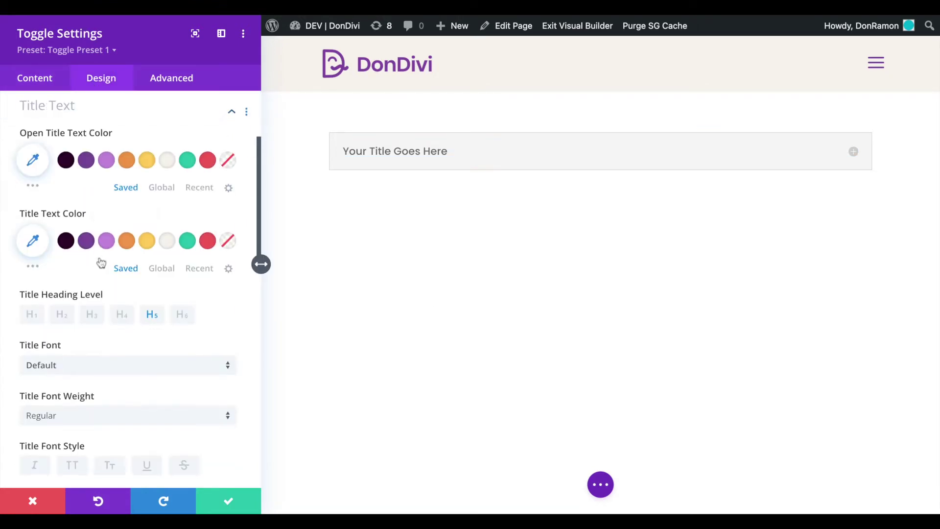
pyautogui.scroll(-5, 243, 367)
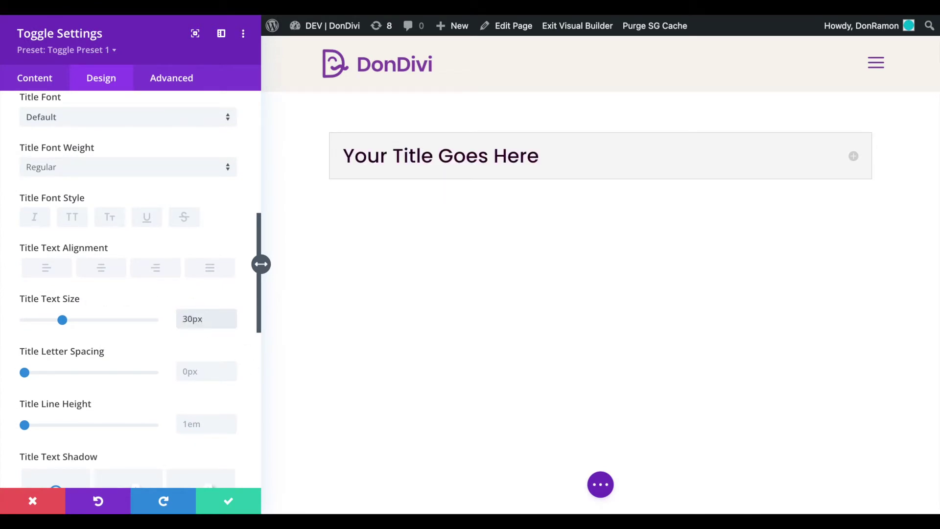
pyautogui.click(42, 221)
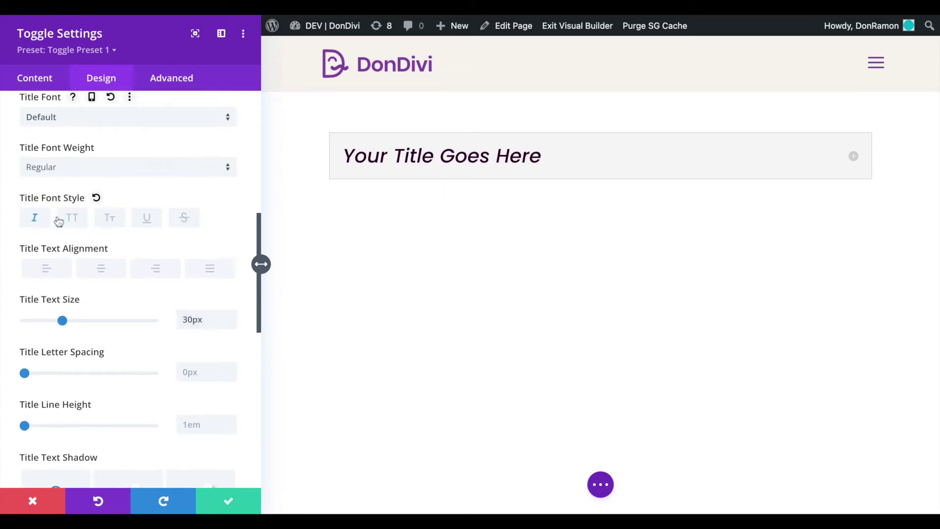
# Set the toggle's closed icon to the darkest purple saved color with a custom size of 30px.
pyautogui.scroll(5, 248, 227)
pyautogui.click(230, 137)
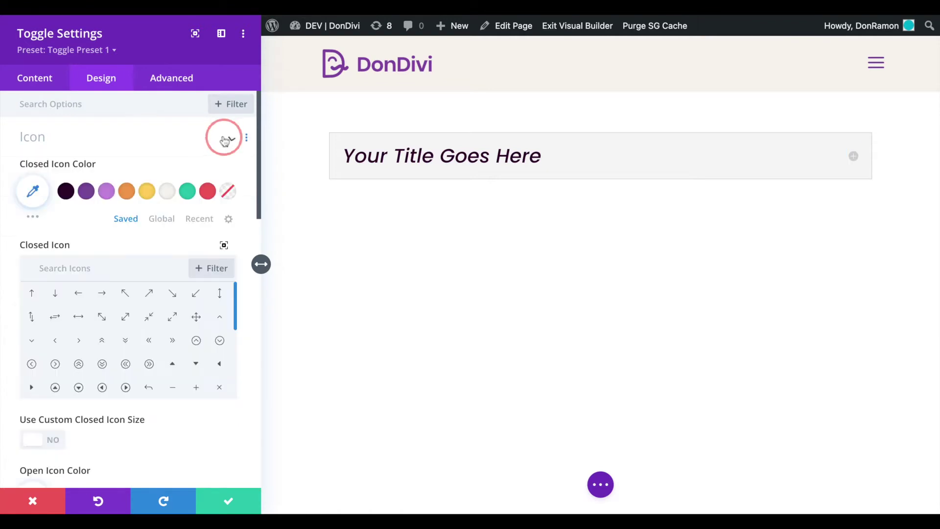
pyautogui.click(70, 195)
pyautogui.click(35, 437)
pyautogui.scroll(-2, 34, 437)
pyautogui.click(215, 406)
pyautogui.write('30')
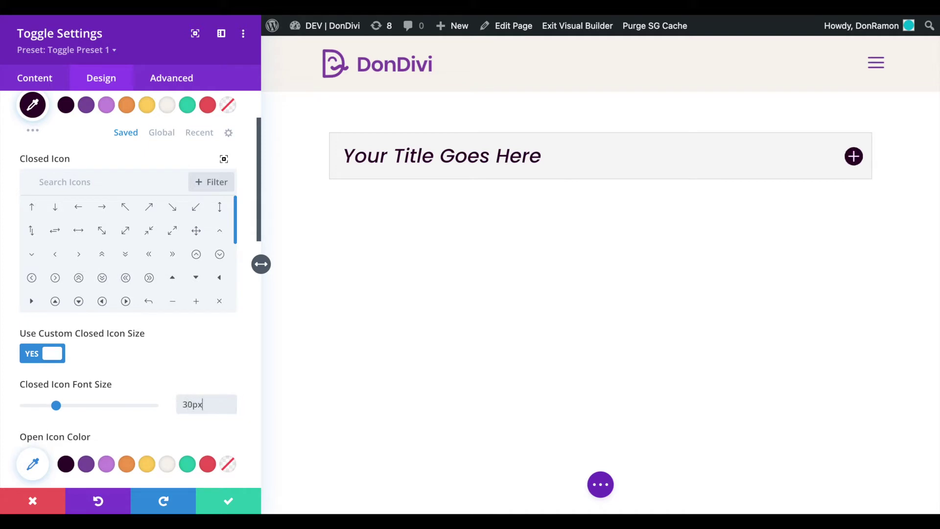
# Shorten the toggle's title to "Goes" and save the module settings.
pyautogui.click(46, 85)
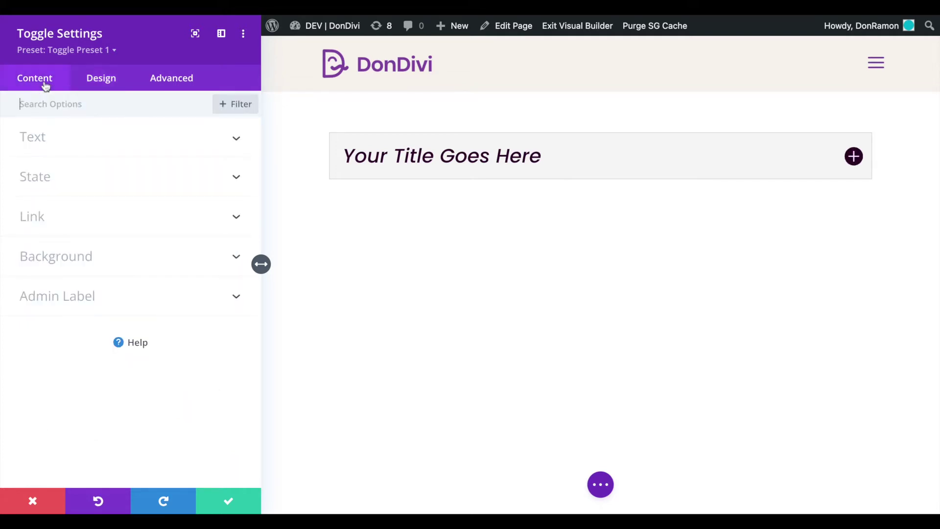
pyautogui.click(47, 140)
pyautogui.moveTo(69, 185); pyautogui.dragTo(26, 185)
pyautogui.press('BackSpace')
pyautogui.doubleClick(57, 184)
pyautogui.press('BackSpace')
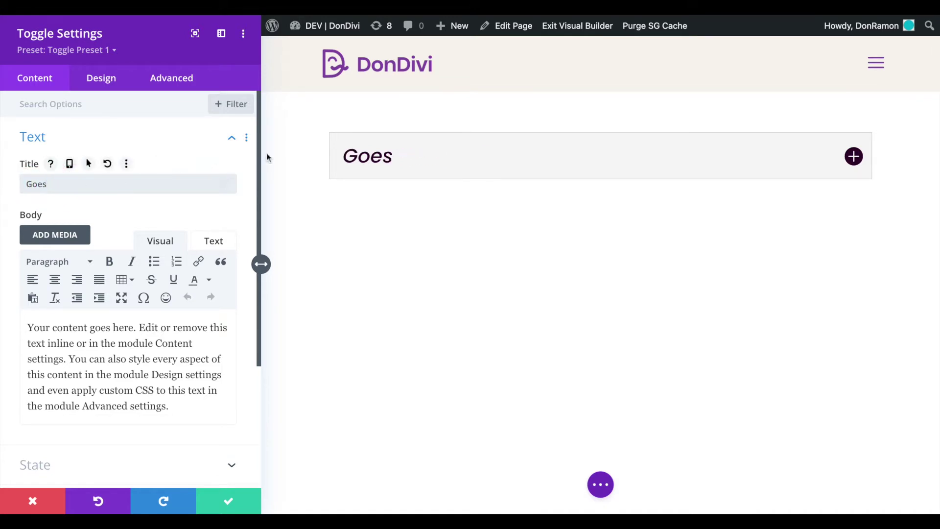
pyautogui.click(229, 500)
# Add an empty .et_pb_toggle_title:after {} rule to the page's custom CSS.
pyautogui.click(470, 484)
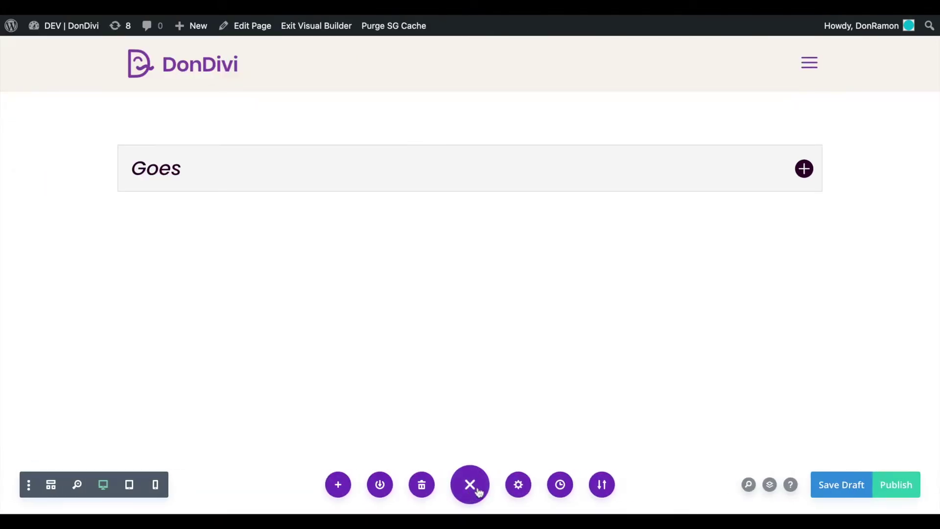
pyautogui.click(522, 487)
pyautogui.click(171, 70)
pyautogui.click(90, 126)
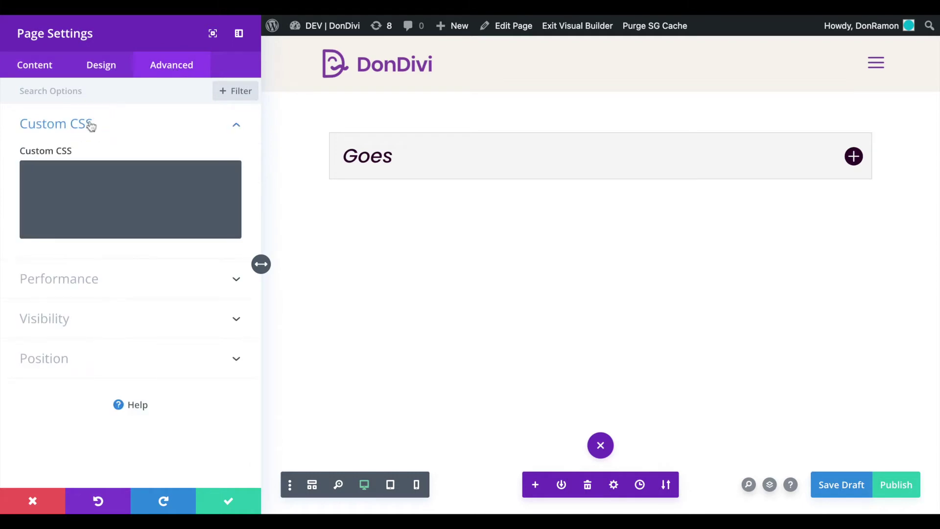
pyautogui.click(35, 170)
pyautogui.write('.et_pb_toggle_title:after {}')
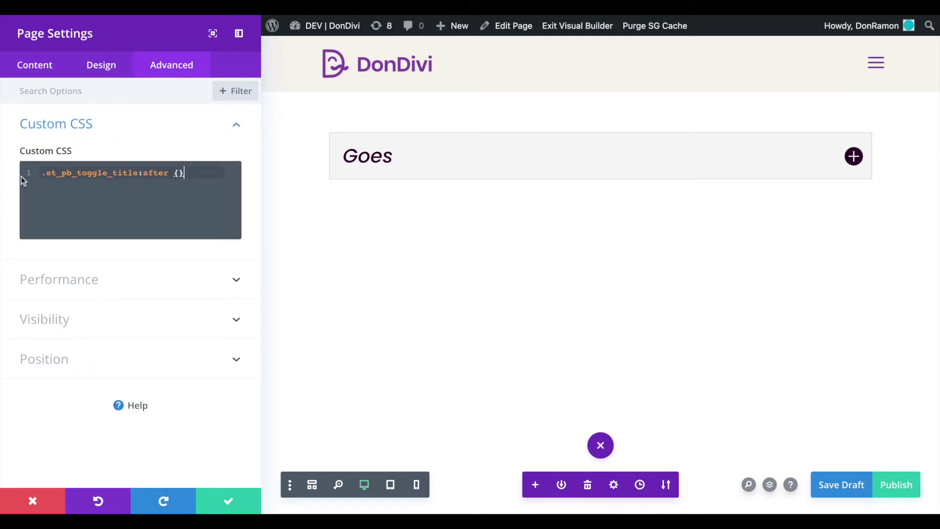
# Fill the :after rule with content: " Here"; color: red; and font-style: normal;.
pyautogui.click(177, 173)
pyautogui.press('Return')
pyautogui.write('content:')
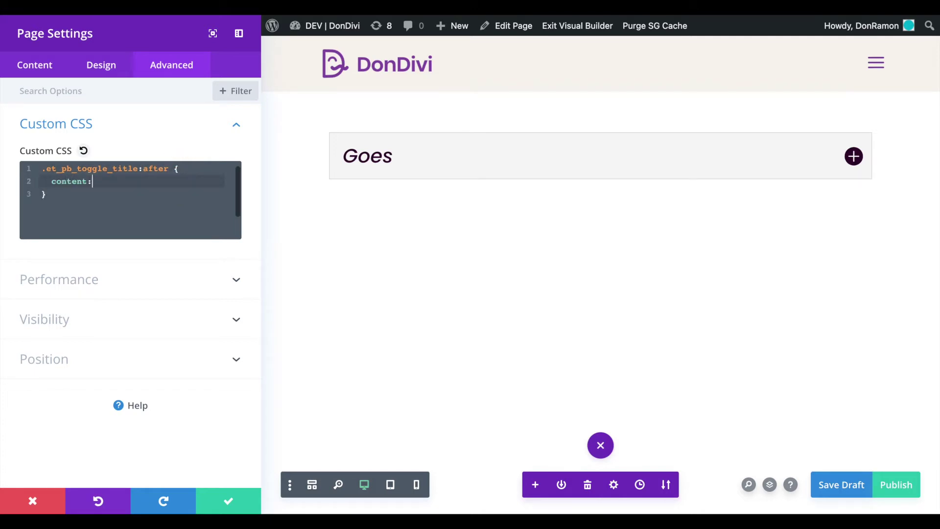
pyautogui.write(' " Here";')
pyautogui.press('Return')
pyautogui.write('color: red;')
pyautogui.press('Return')
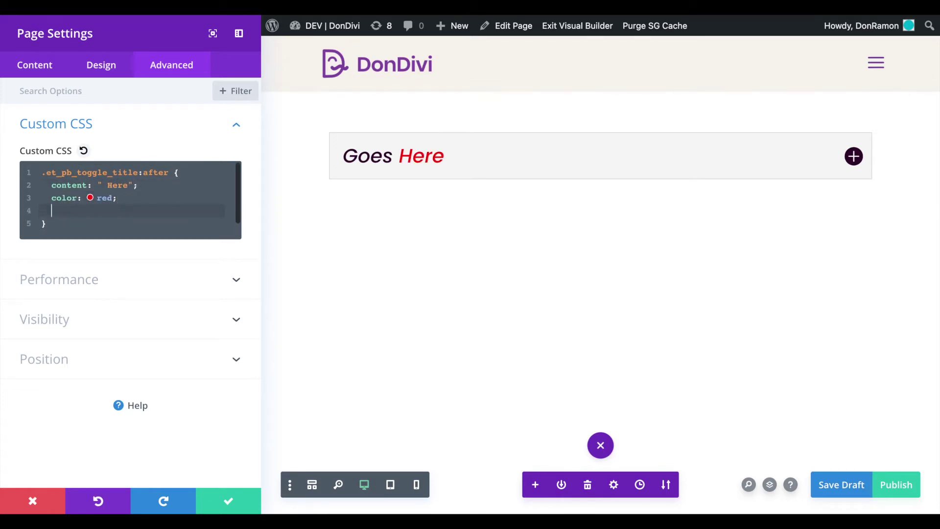
pyautogui.write('font-style: normal;')
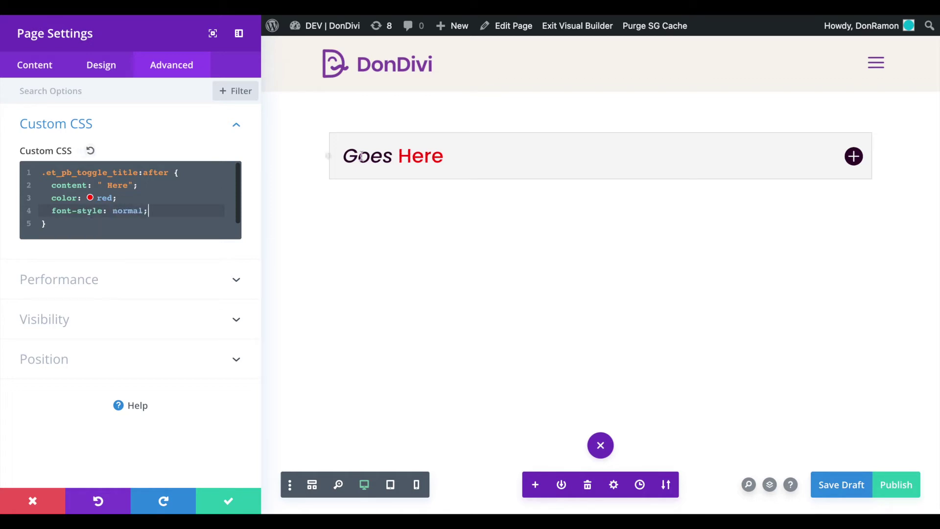
# Duplicate the whole CSS rule below itself and change the copy's pseudo-element to before.
pyautogui.moveTo(46, 223); pyautogui.dragTo(29, 160)
pyautogui.hotkey('ctrl', 'c')
pyautogui.press('Right')
pyautogui.press('Return')
pyautogui.hotkey('ctrl', 'v')
pyautogui.doubleClick(157, 223)
pyautogui.write('before')
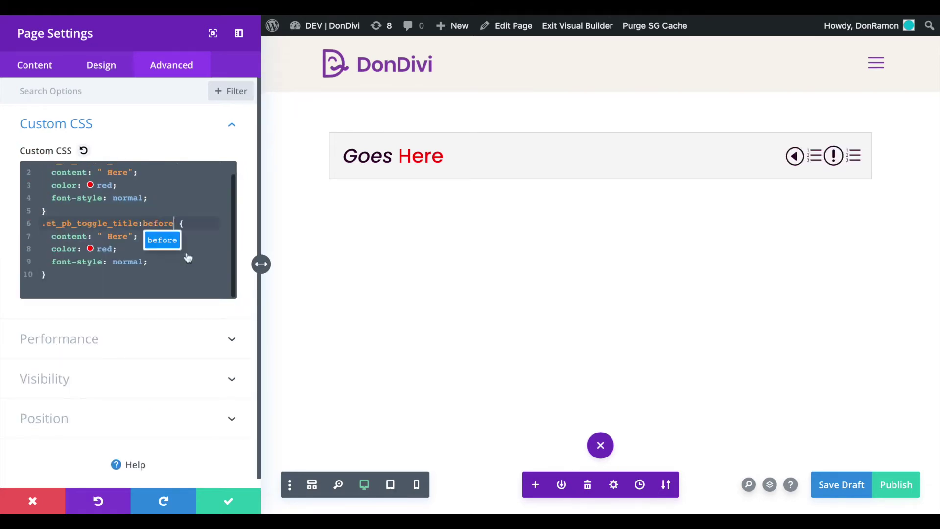
# Set the :before rule's content to "Your Title " and save the page settings.
pyautogui.click(123, 239)
pyautogui.scroll(1, 124, 252)
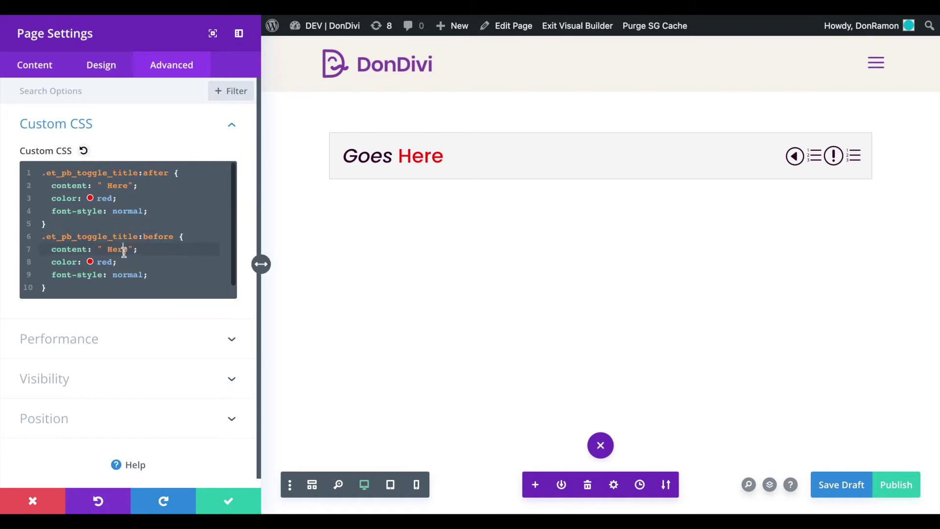
pyautogui.doubleClick(118, 249)
pyautogui.press('BackSpace')
pyautogui.press('BackSpace')
pyautogui.write('Your Title')
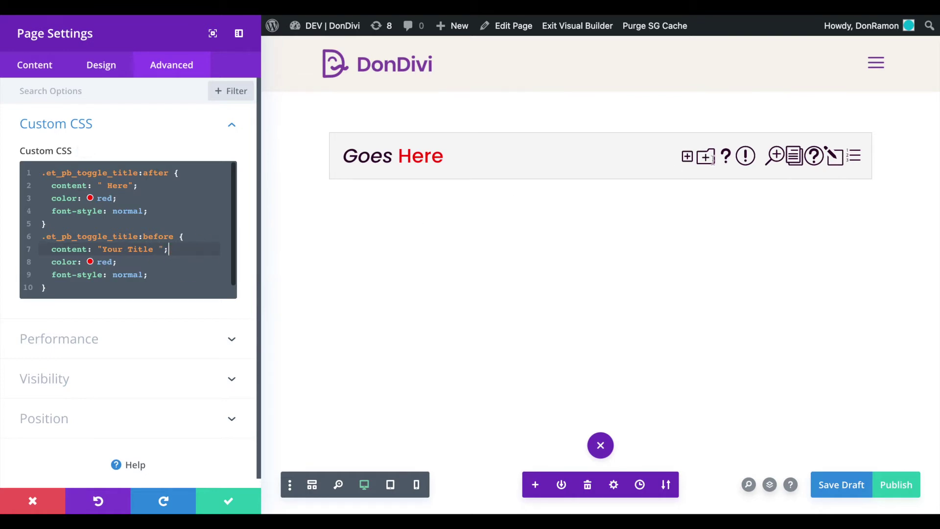
pyautogui.click(214, 506)
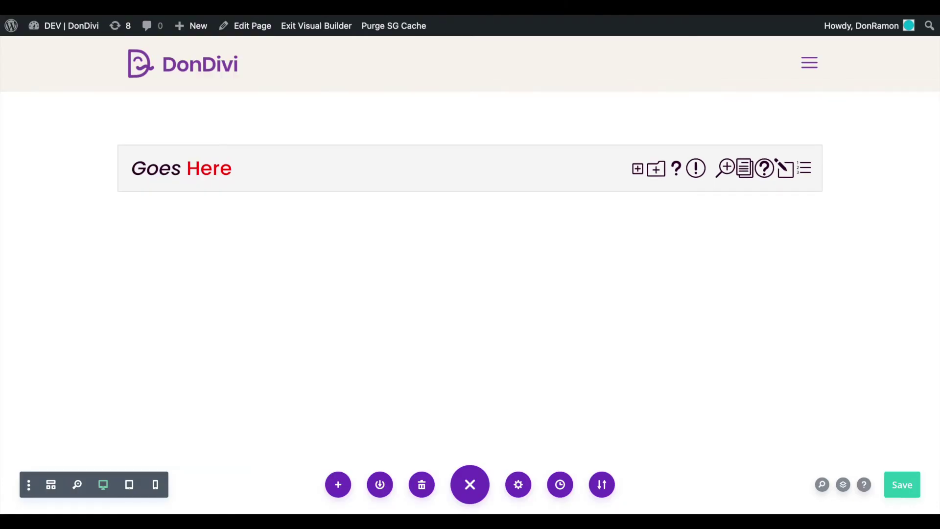
# Insert a DiviMenus Flex module below the toggle and hide its menu button.
pyautogui.click(469, 180)
pyautogui.click(386, 282)
pyautogui.write('divim')
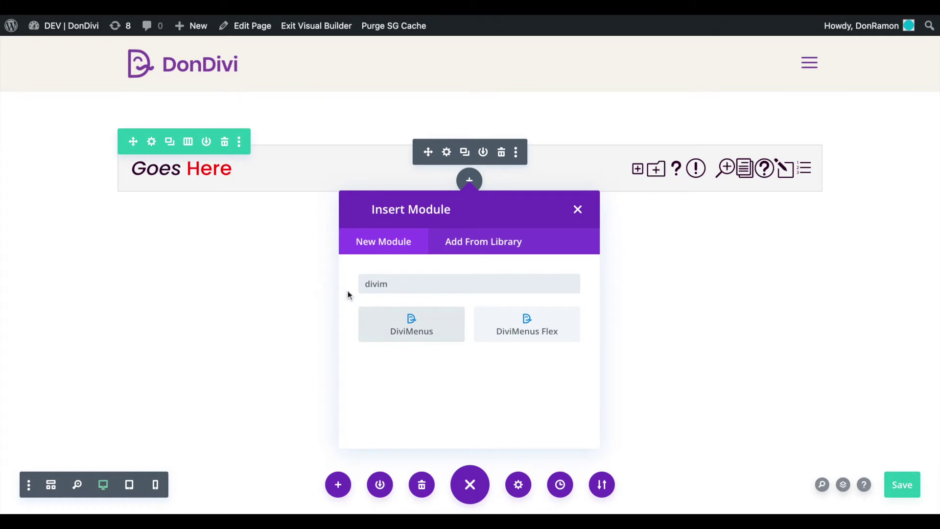
pyautogui.click(495, 326)
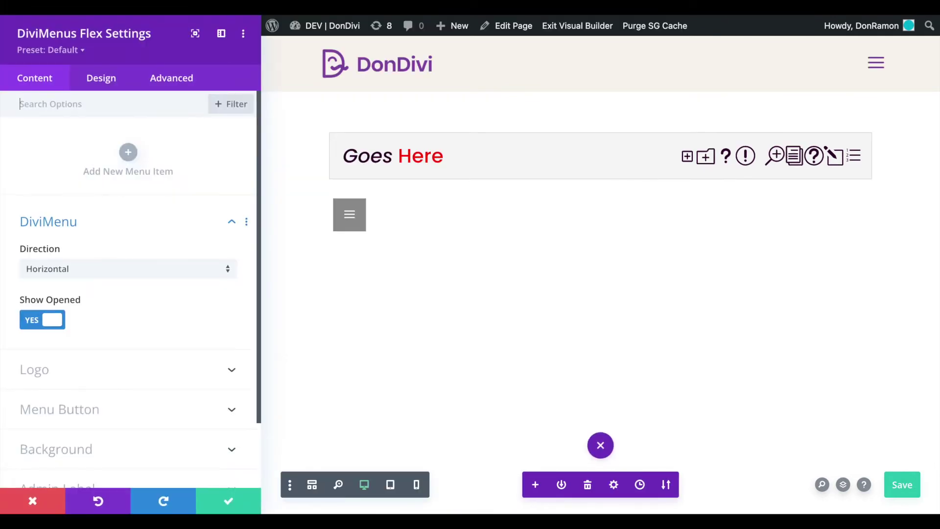
pyautogui.click(67, 413)
pyautogui.click(42, 438)
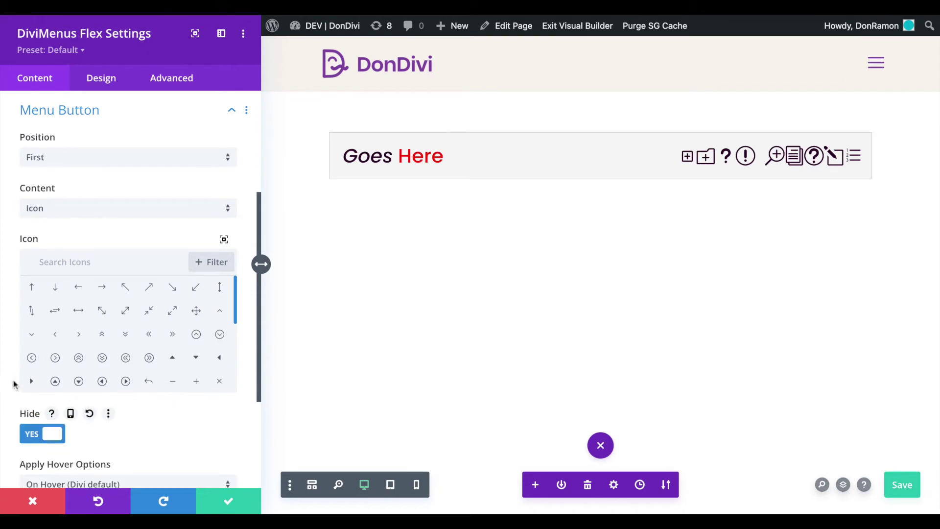
# Add a new menu item titled "Your Title Goes Here" to the DiviMenus Flex module.
pyautogui.scroll(4, 13, 385)
pyautogui.click(126, 158)
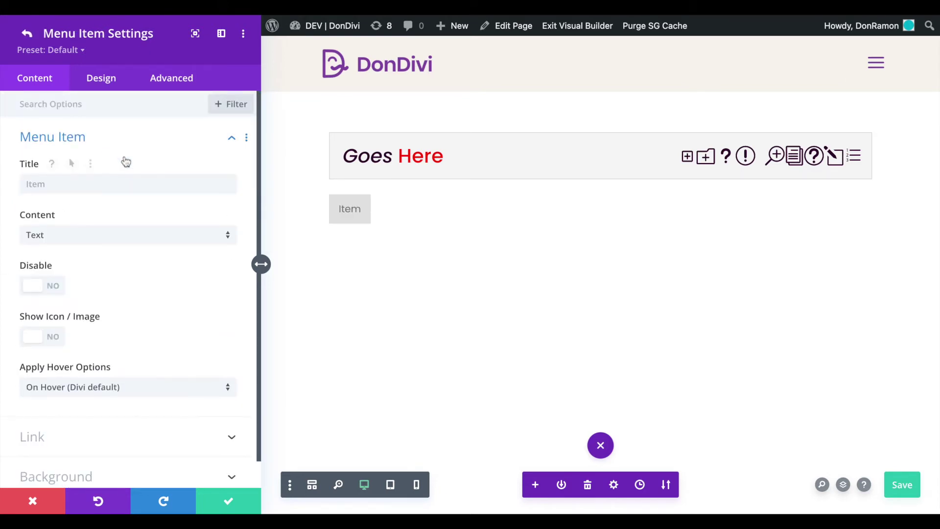
pyautogui.click(48, 185)
pyautogui.write('Your Title')
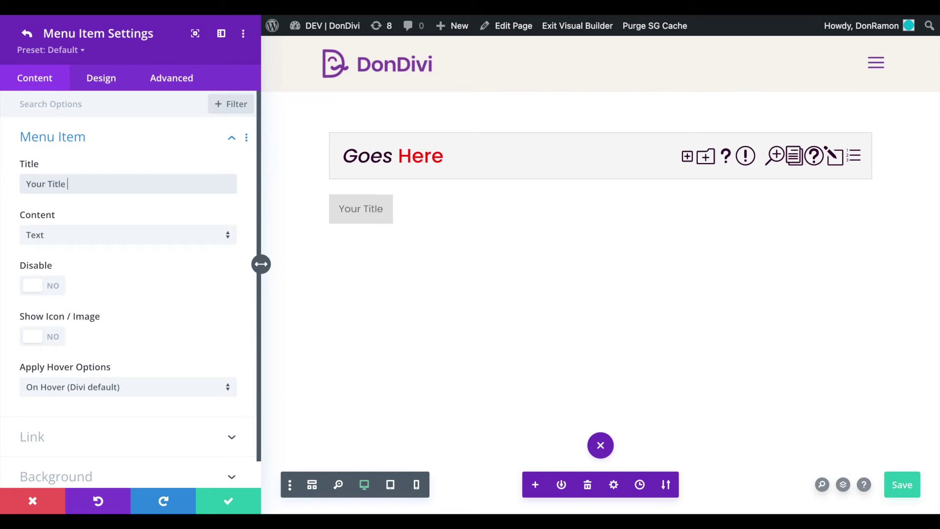
pyautogui.write(' Goes Here')
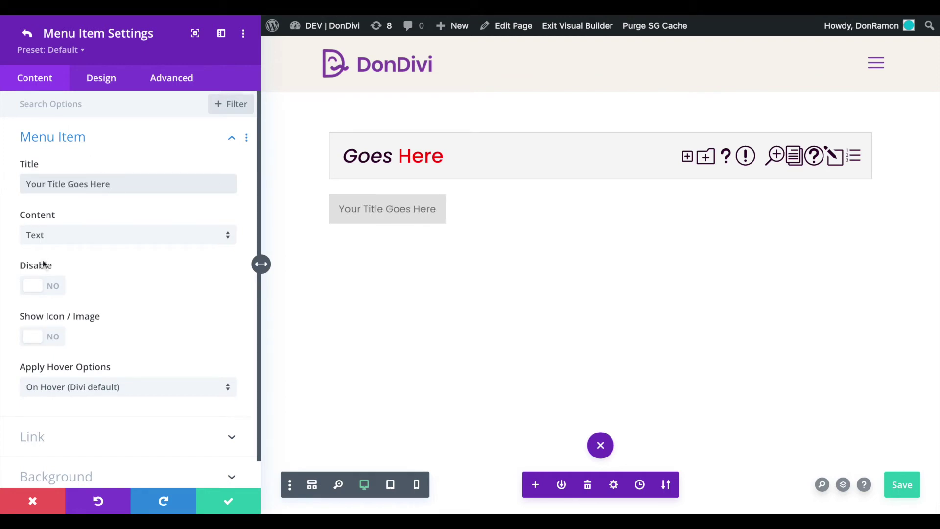
# Show an icon on the menu item and choose the solid circled plus.
pyautogui.click(34, 335)
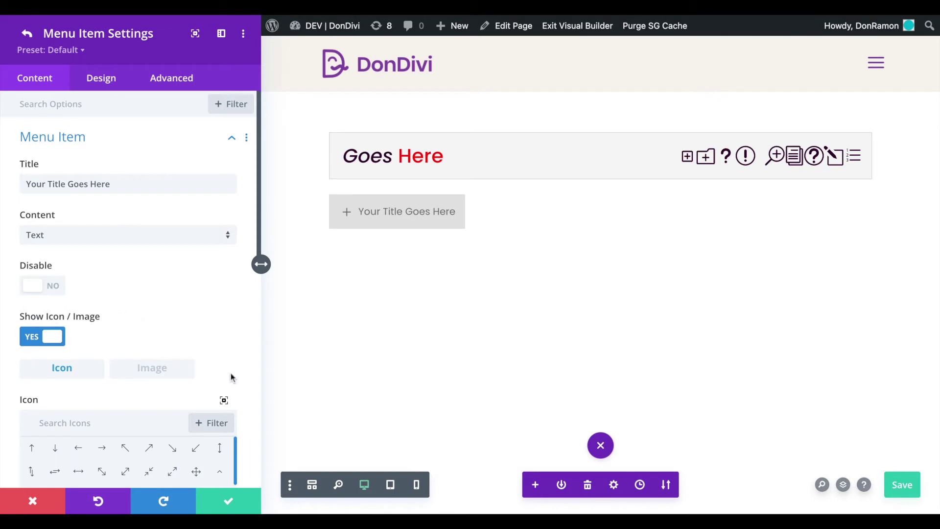
pyautogui.scroll(-5, 232, 376)
pyautogui.scroll(-4, 139, 350)
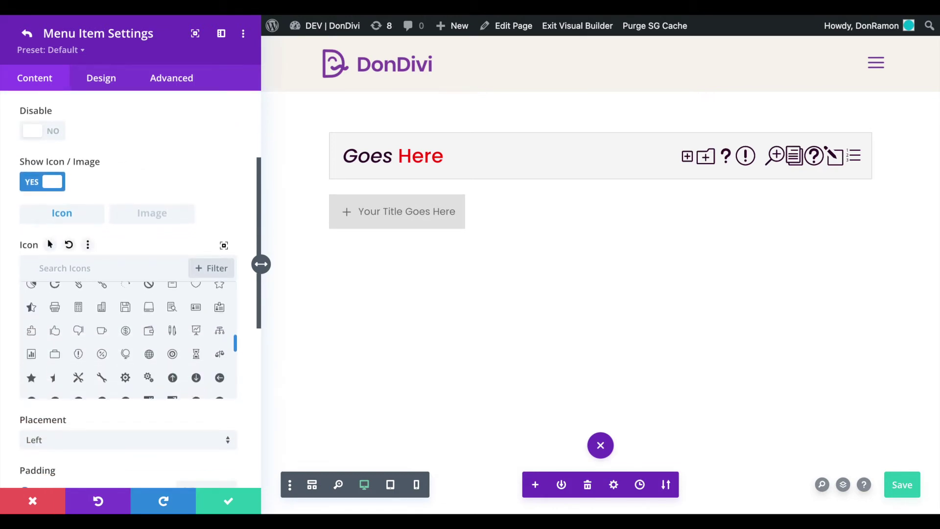
pyautogui.click(79, 357)
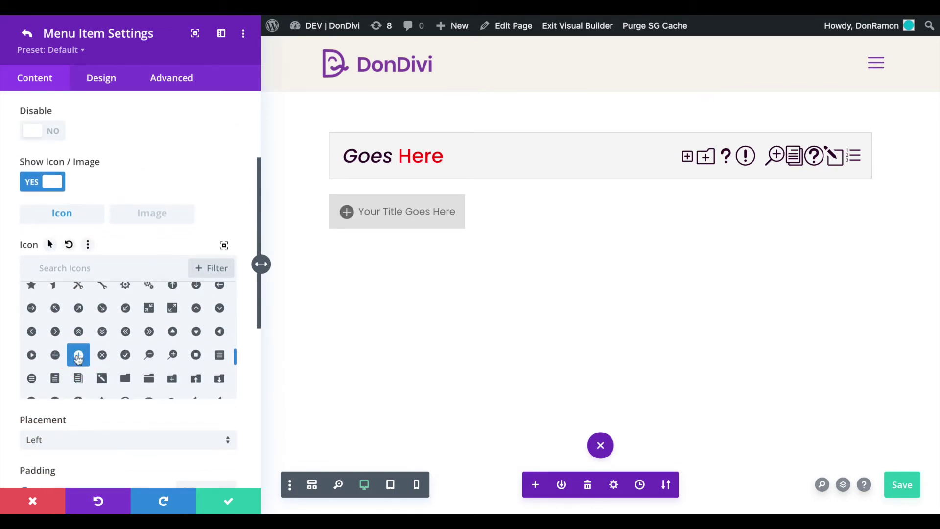
# Enable a hover state for the menu item's icon and assign it the solid circled minus.
pyautogui.click(50, 244)
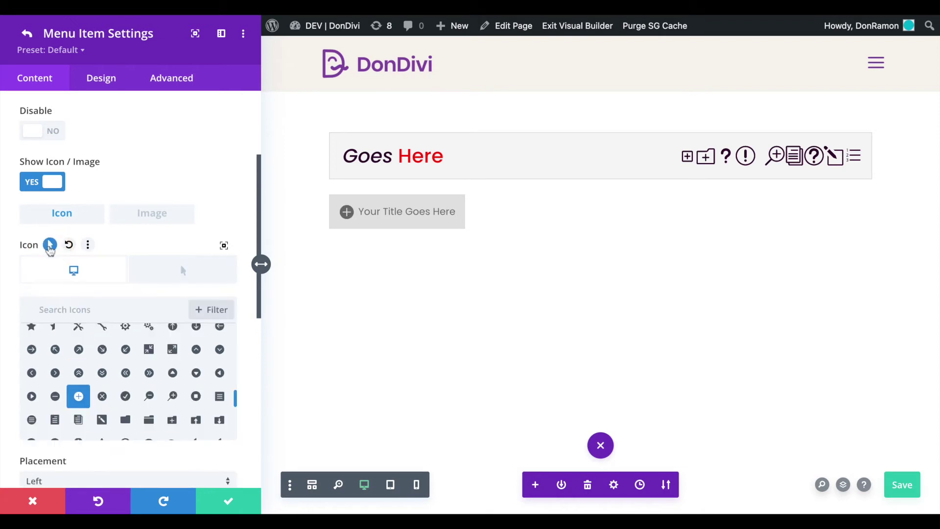
pyautogui.click(167, 273)
pyautogui.click(56, 396)
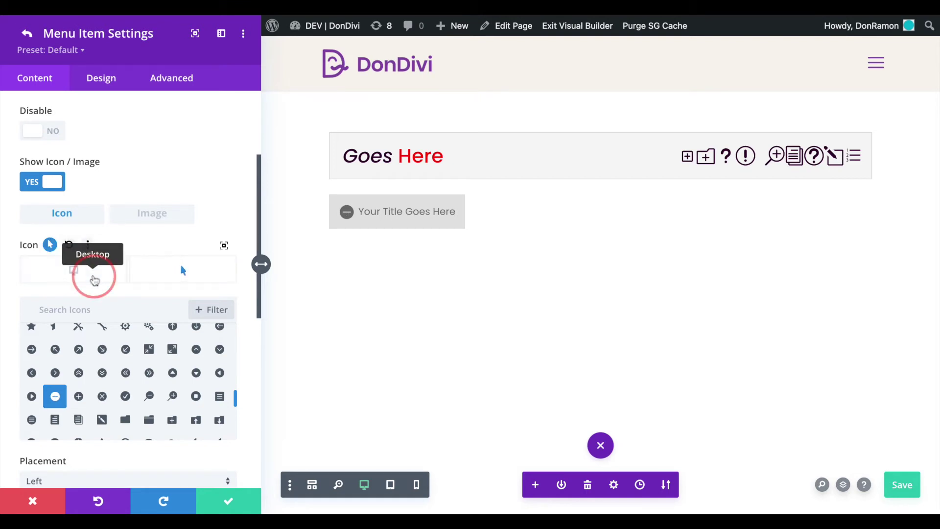
# Return to the icon's desktop state and set the icon placement to Right.
pyautogui.click(100, 277)
pyautogui.scroll(-2, 247, 340)
pyautogui.scroll(-2, 247, 341)
pyautogui.click(201, 358)
pyautogui.click(182, 384)
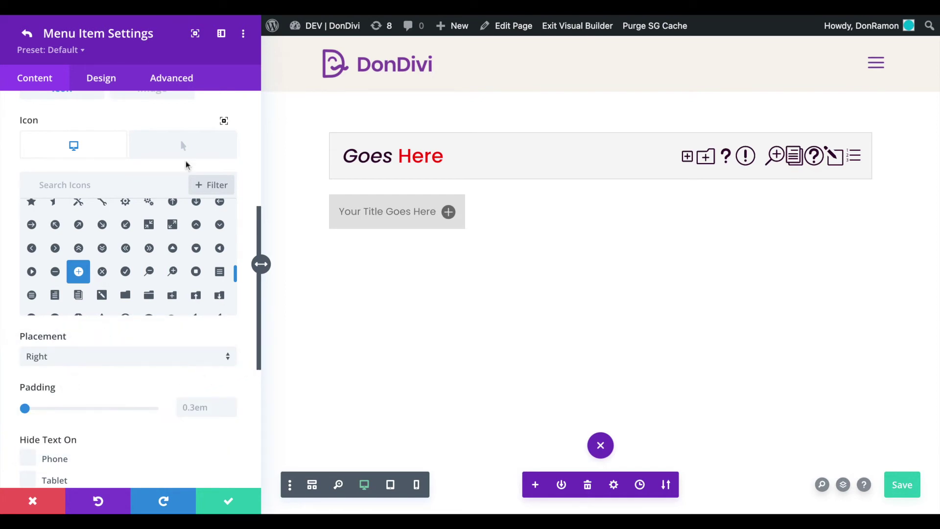
# Set the menu item's text color to #2d0029 and its text size to 30px.
pyautogui.click(119, 81)
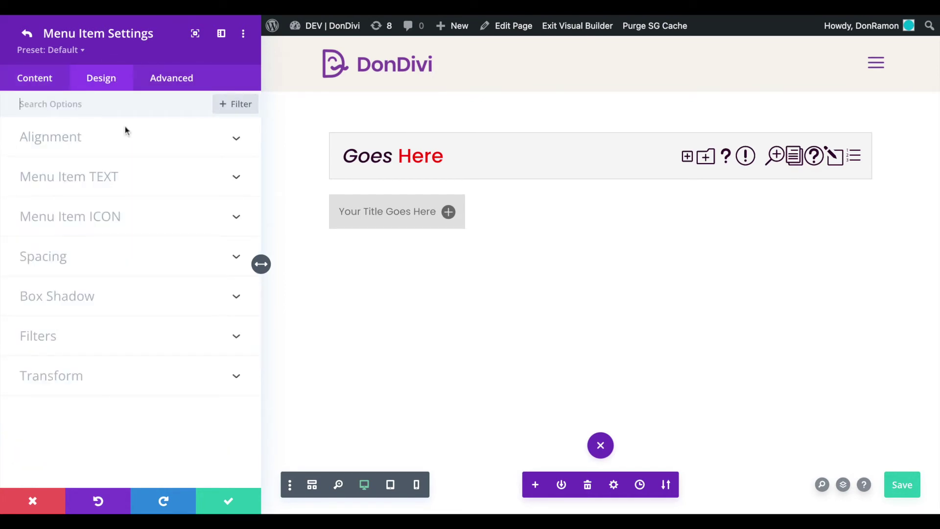
pyautogui.click(129, 187)
pyautogui.click(67, 324)
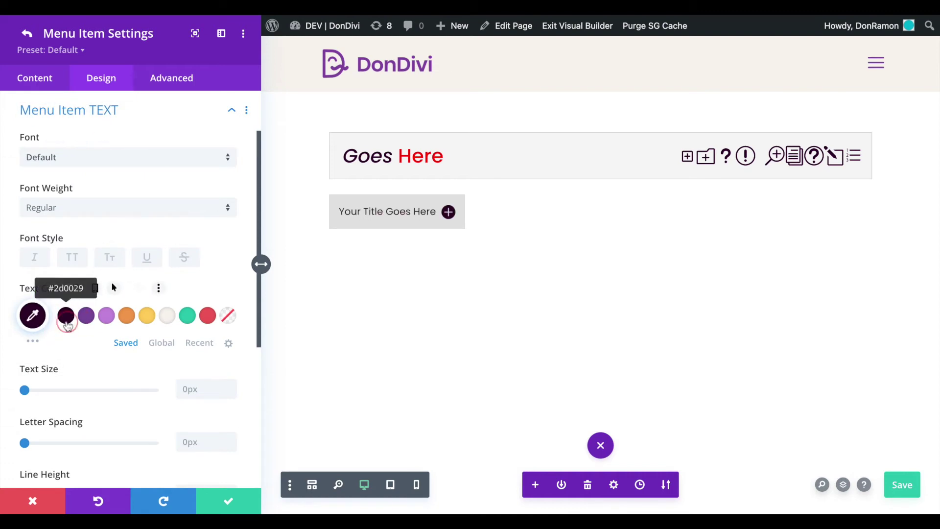
pyautogui.click(205, 389)
pyautogui.write('30px')
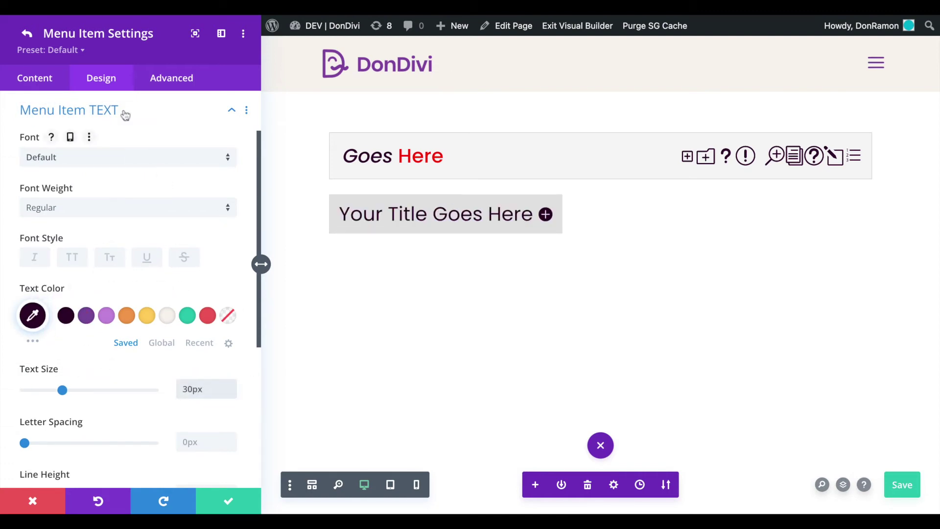
# Return to the DiviMenus Flex module's design settings and enable Fullwidth Menu Items.
pyautogui.click(28, 34)
pyautogui.click(104, 80)
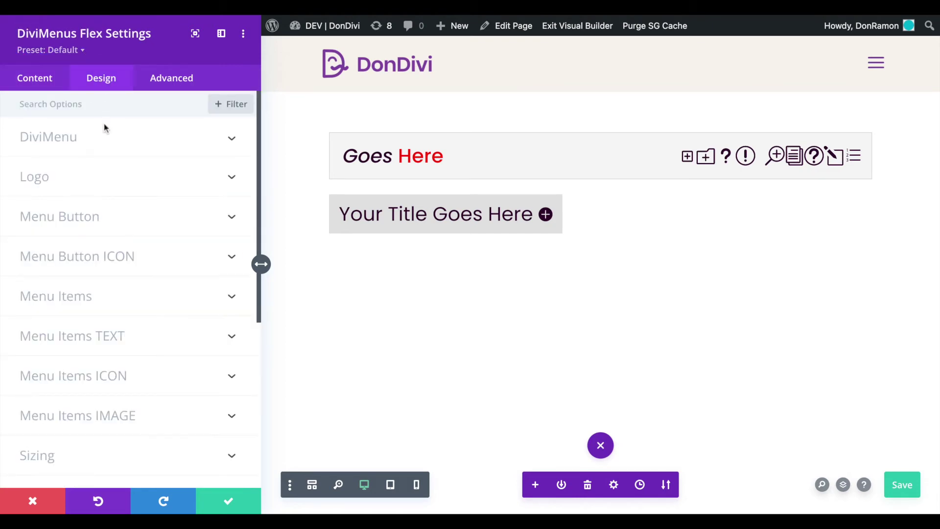
pyautogui.click(103, 122)
pyautogui.click(38, 291)
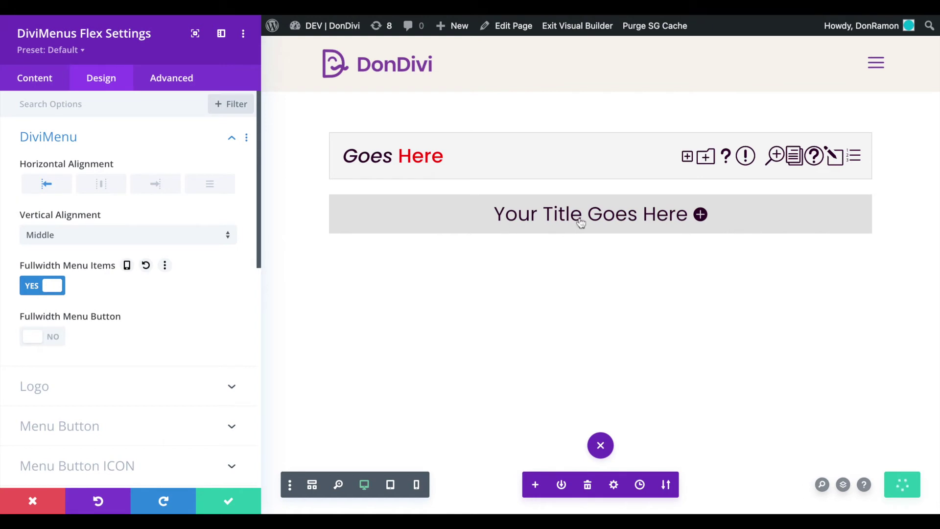
# Set the Menu Item Content alignment of the "Your Title Goes Here" item to justified.
pyautogui.click(46, 78)
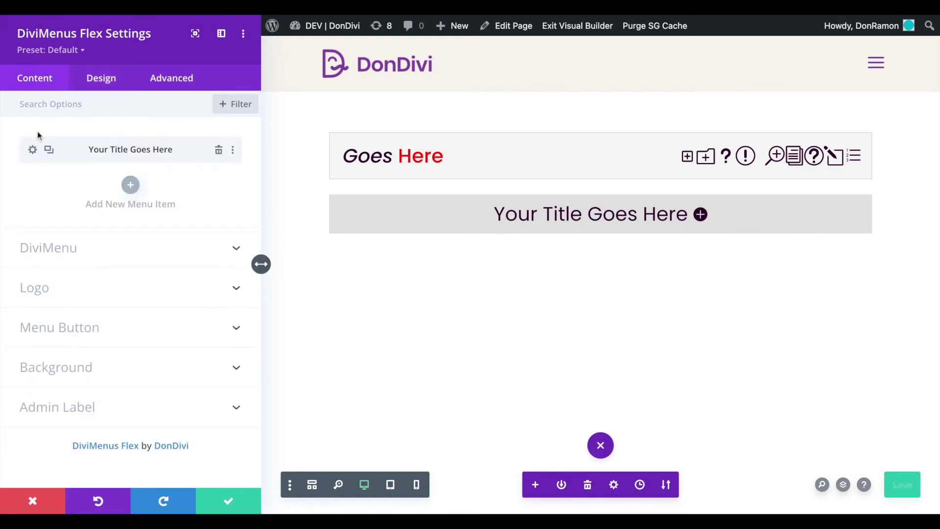
pyautogui.click(31, 149)
pyautogui.click(101, 79)
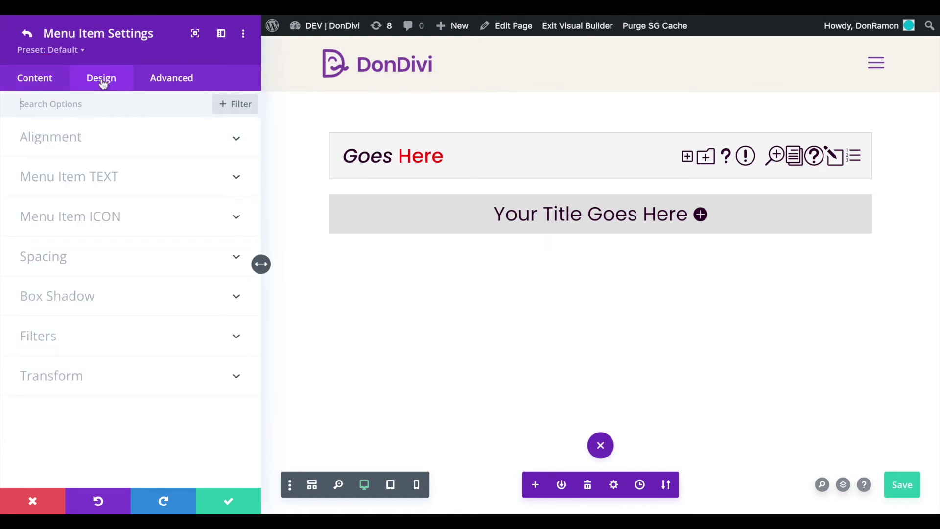
pyautogui.click(88, 139)
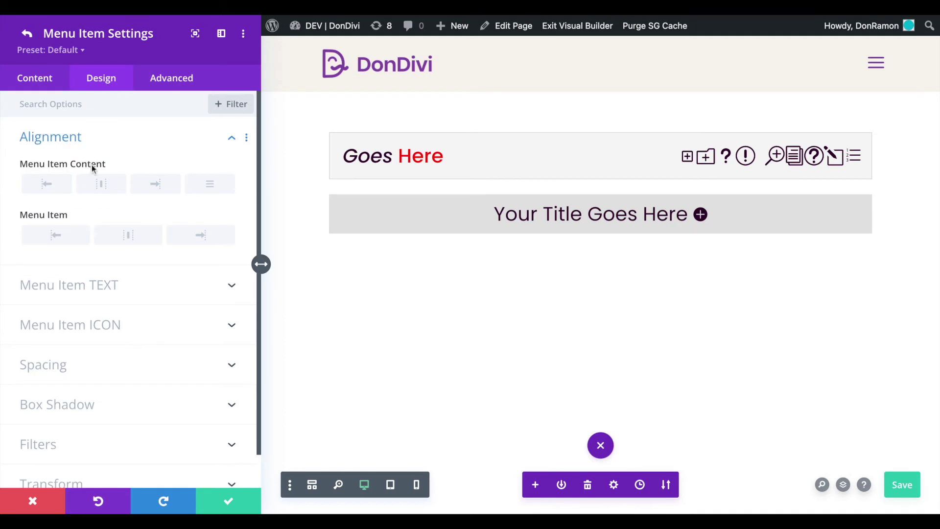
pyautogui.click(201, 186)
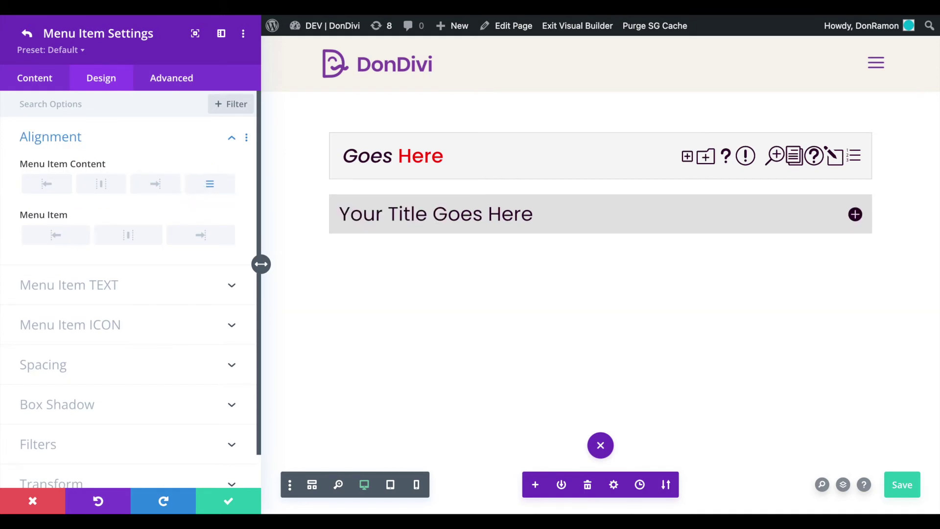
# Shorten the menu item's title to "Goes".
pyautogui.click(49, 79)
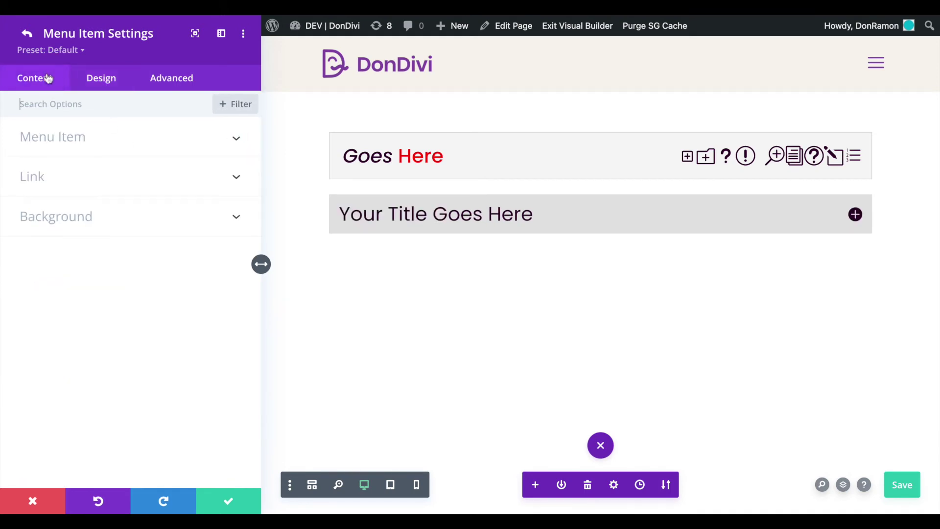
pyautogui.click(95, 140)
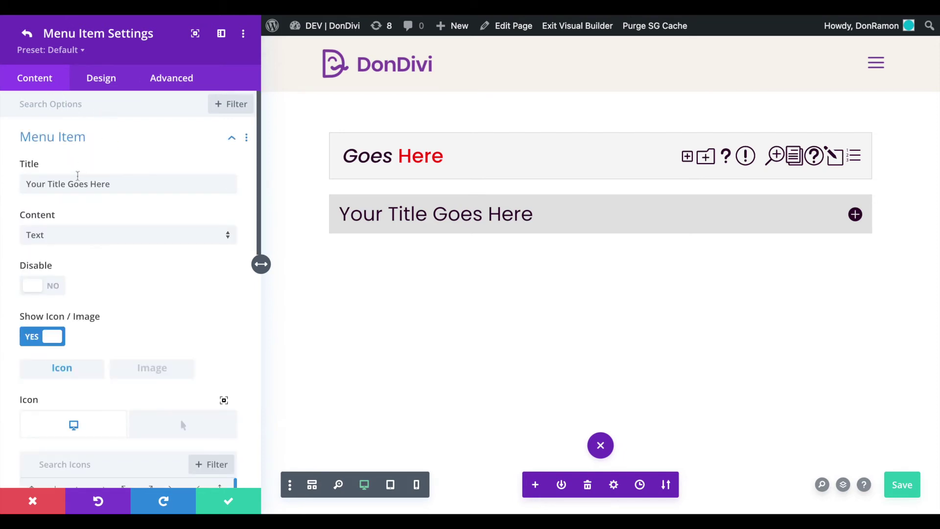
pyautogui.moveTo(67, 186); pyautogui.dragTo(2, 185)
pyautogui.press('BackSpace')
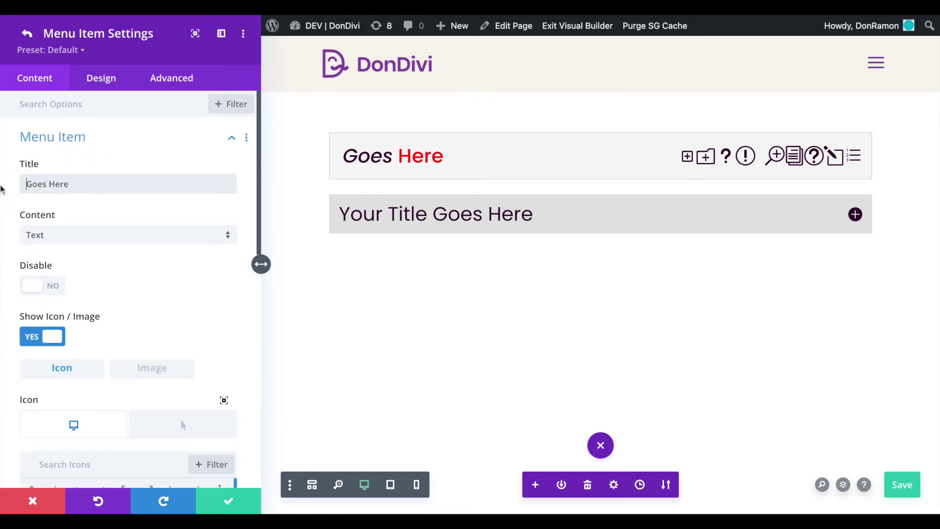
pyautogui.doubleClick(54, 185)
pyautogui.press('BackSpace')
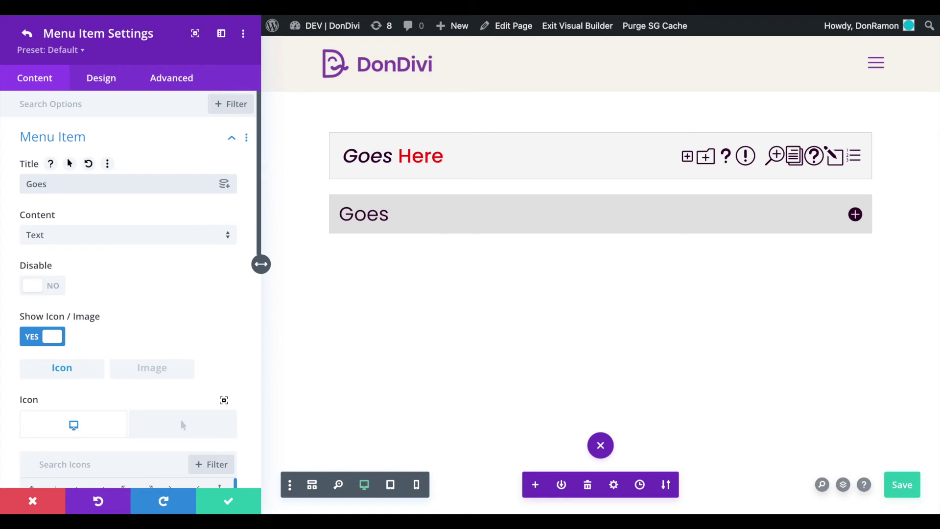
# Style the menu item's text as italic with Semi Bold weight and save the module settings.
pyautogui.click(109, 84)
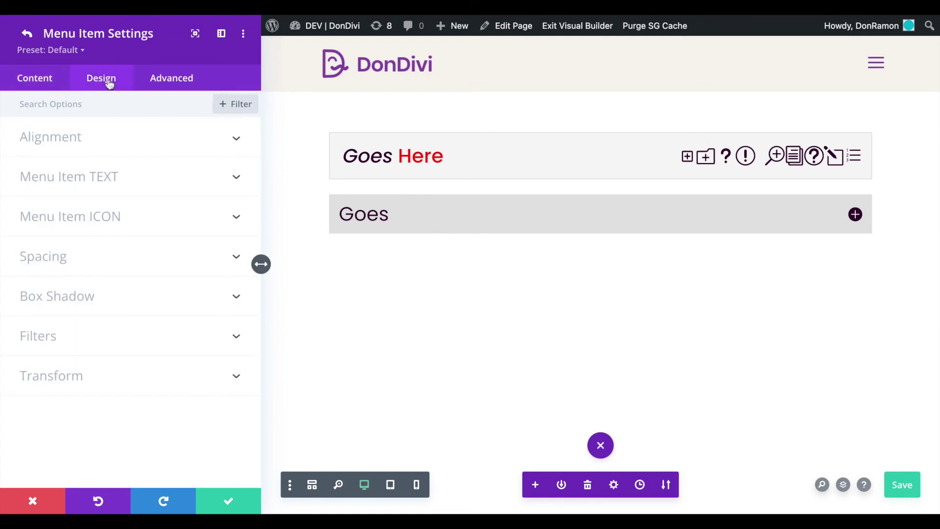
pyautogui.click(98, 175)
pyautogui.click(34, 257)
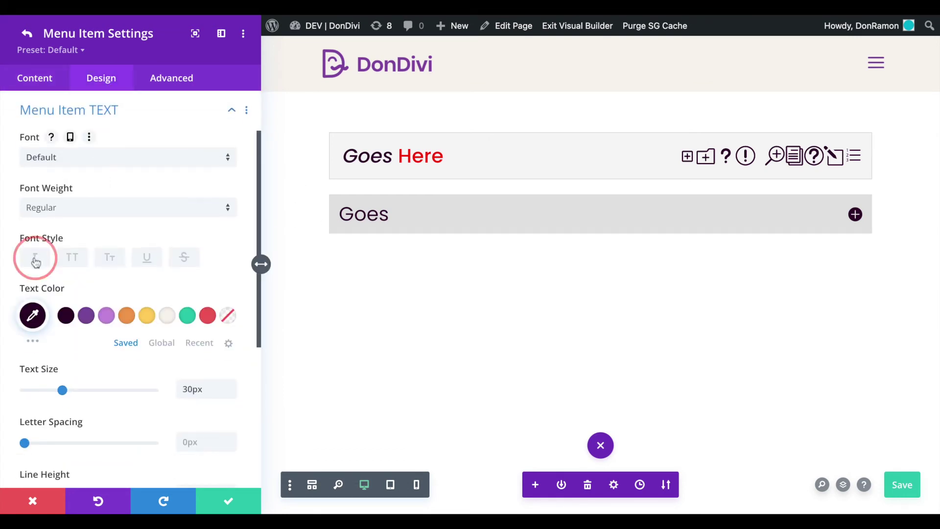
pyautogui.click(122, 208)
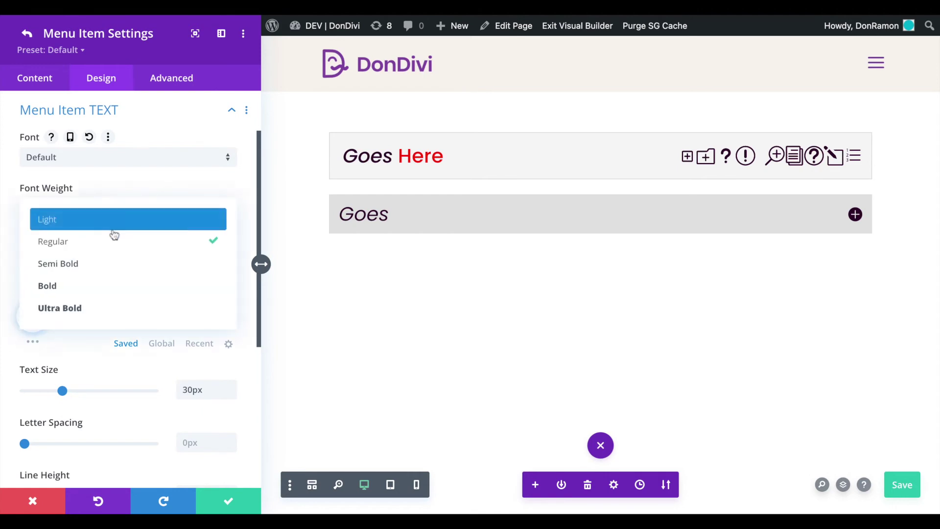
pyautogui.click(106, 262)
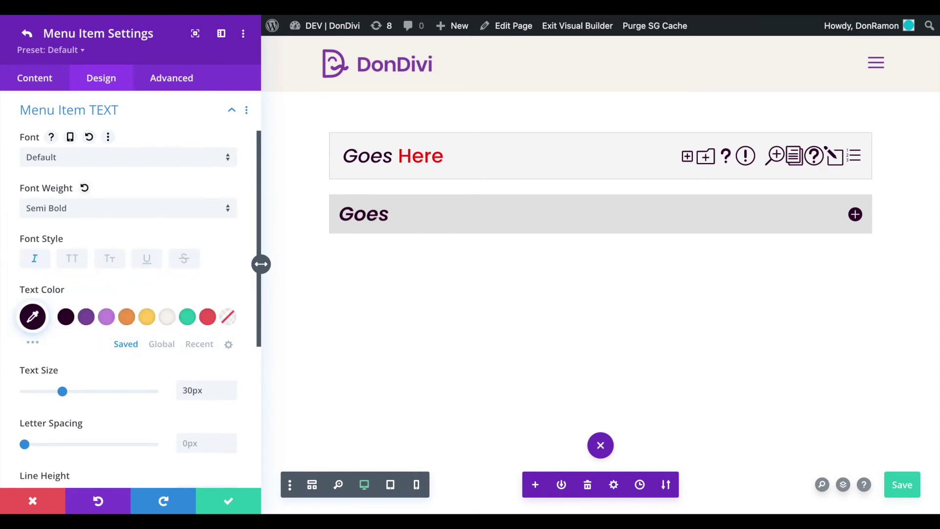
pyautogui.click(215, 492)
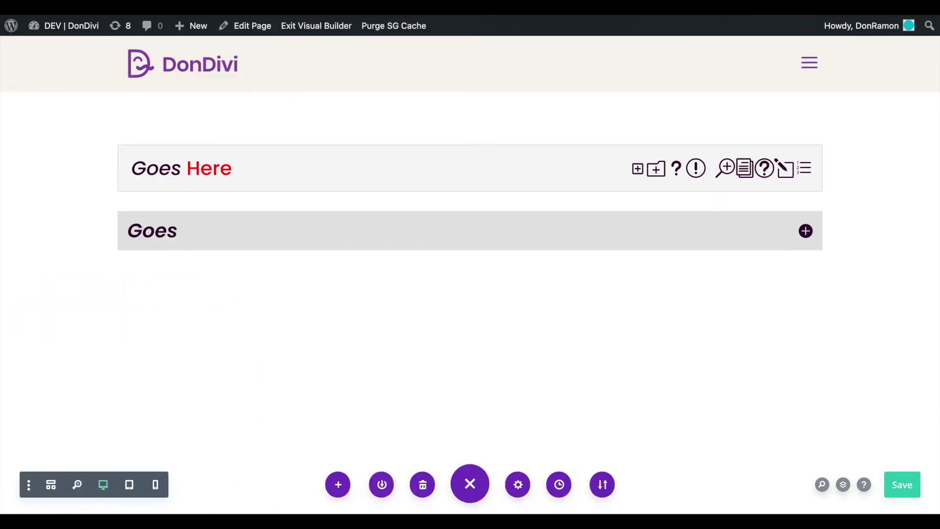
# Add an empty .dd-text-content:after rule below the existing rules in the page's custom CSS.
pyautogui.click(518, 484)
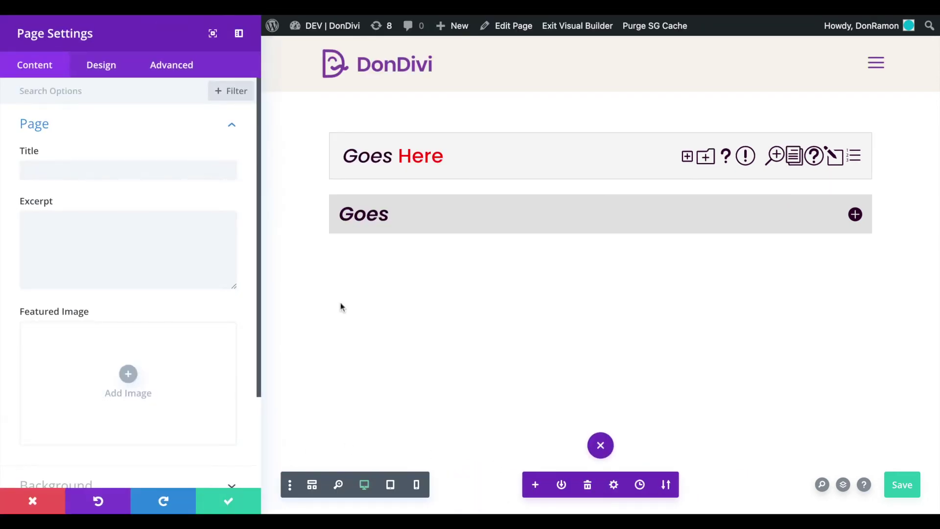
pyautogui.click(183, 65)
pyautogui.click(42, 325)
pyautogui.press('Return')
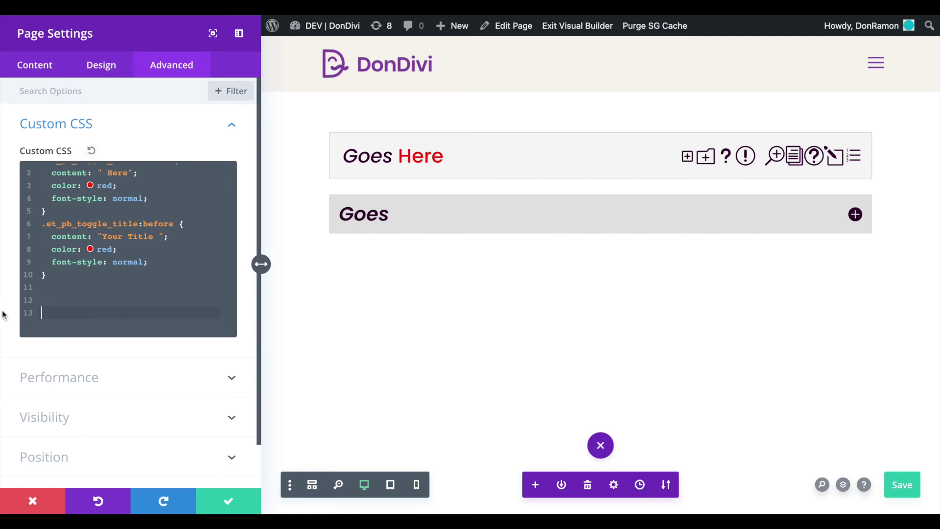
pyautogui.write('.dd-text-content:after {}')
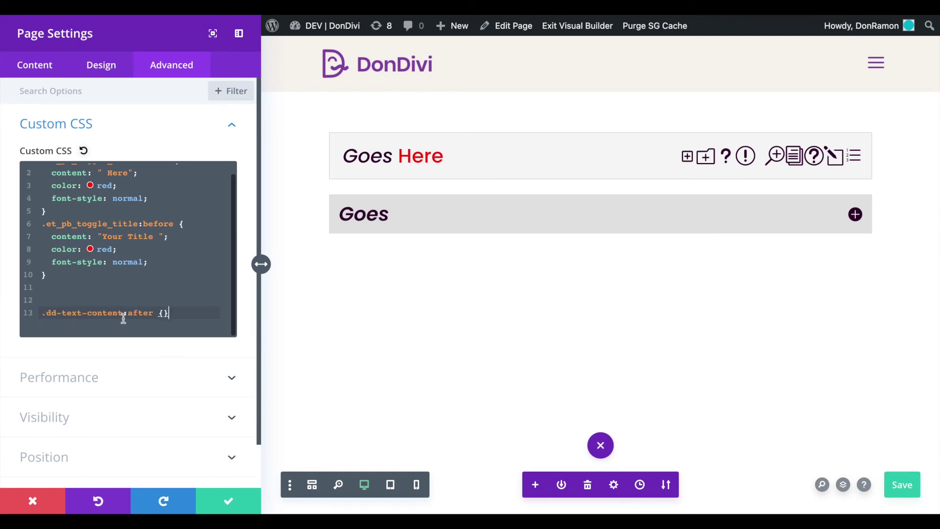
pyautogui.doubleClick(142, 312)
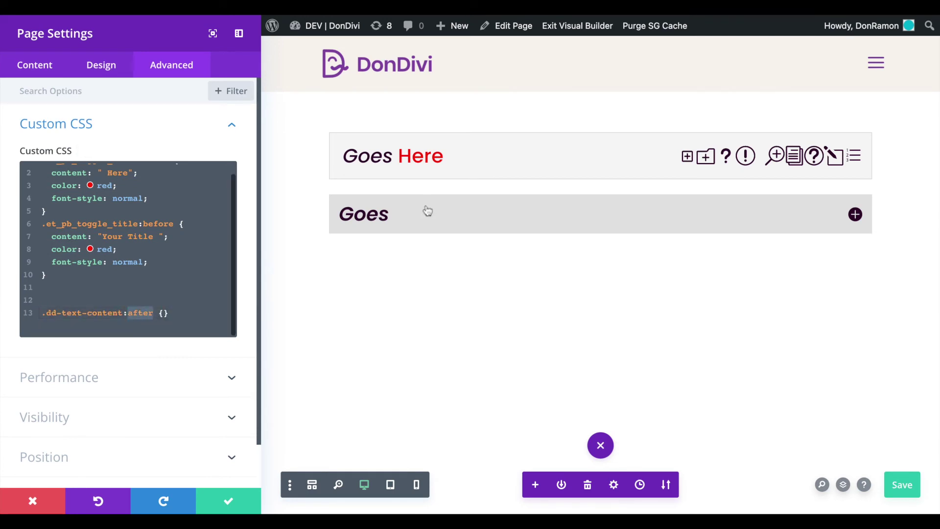
pyautogui.click(164, 313)
pyautogui.press('Return')
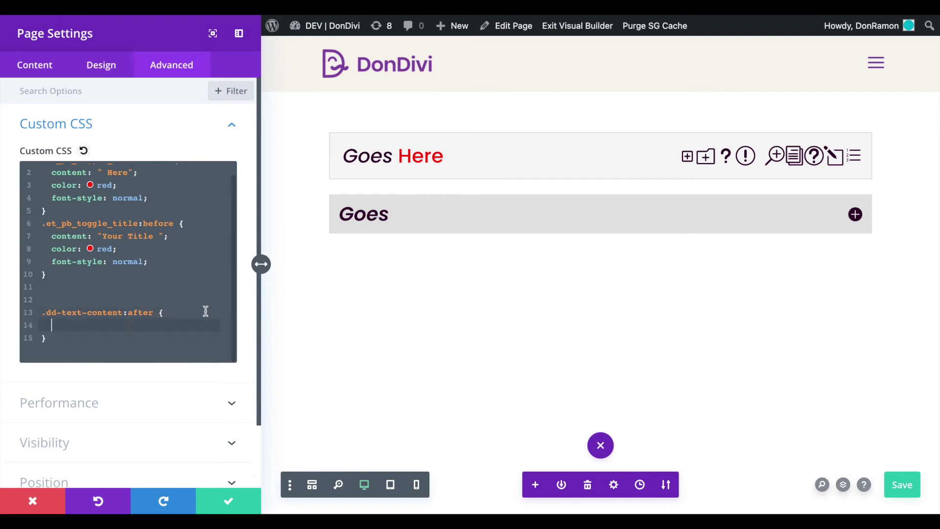
# Copy the content " Here", red color and normal font-style declarations from the toggle title's :after rule into the .dd-text-content:after rule.
pyautogui.moveTo(158, 207); pyautogui.dragTo(40, 175)
pyautogui.hotkey('ctrl', 'c')
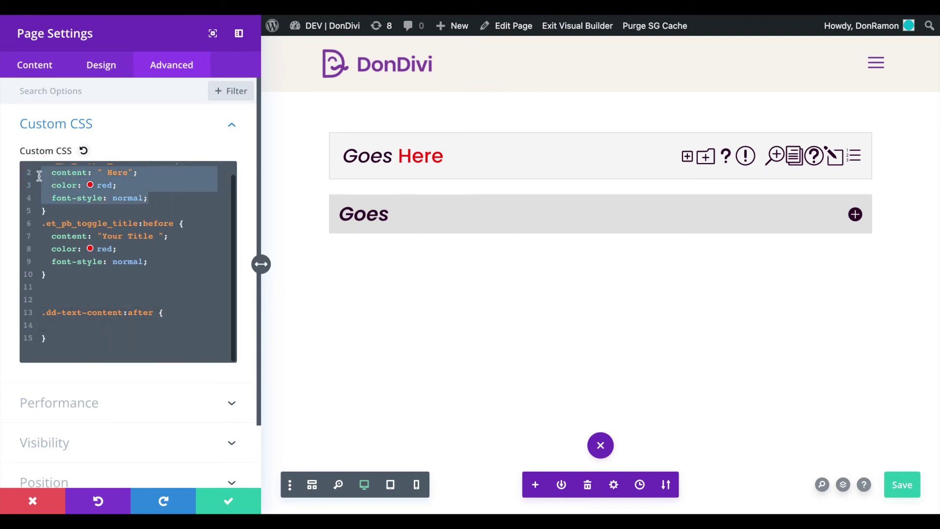
pyautogui.click(77, 324)
pyautogui.hotkey('ctrl', 'v')
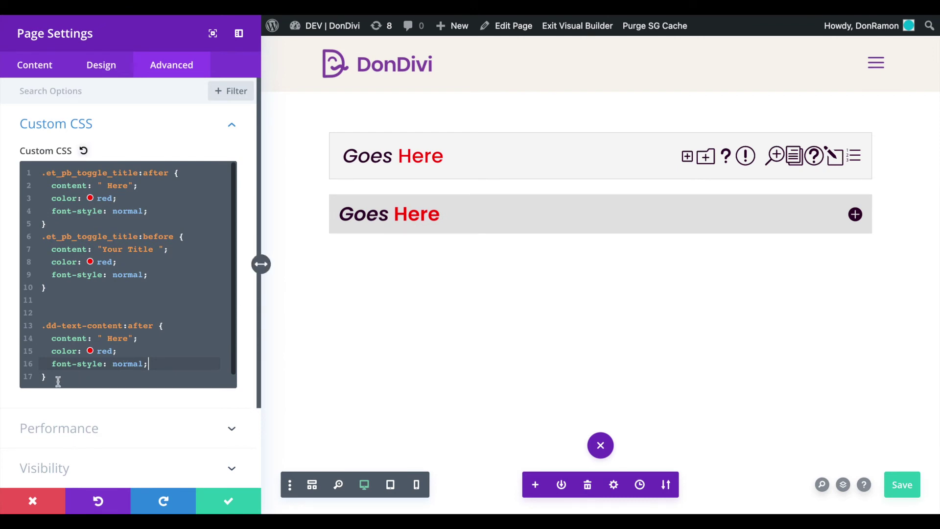
# Duplicate the .dd-text-content:after rule below itself and change the copy's selector to .dd-text-content:before.
pyautogui.click(49, 380)
pyautogui.moveTo(32, 314); pyautogui.dragTo(50, 380)
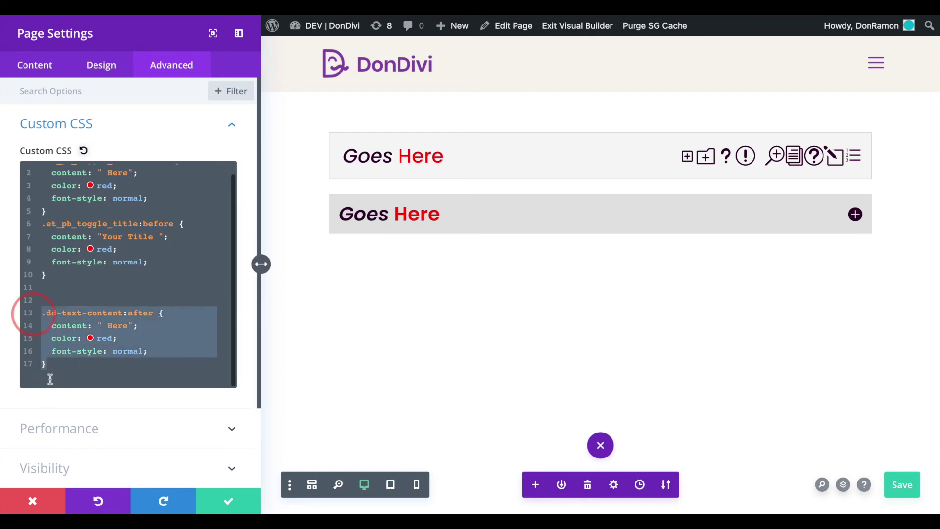
pyautogui.hotkey('ctrl', 'c')
pyautogui.click(84, 371)
pyautogui.press('Return')
pyautogui.hotkey('ctrl', 'v')
pyautogui.doubleClick(143, 377)
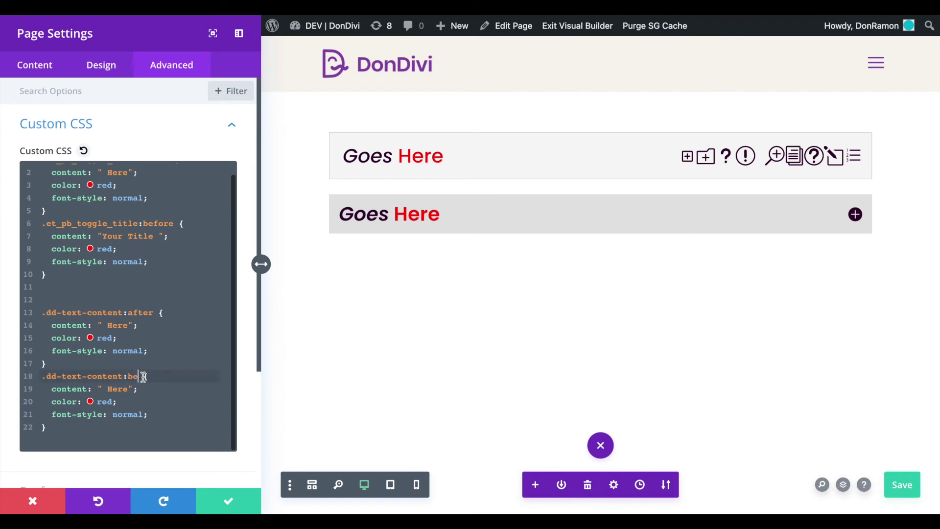
pyautogui.write('before {')
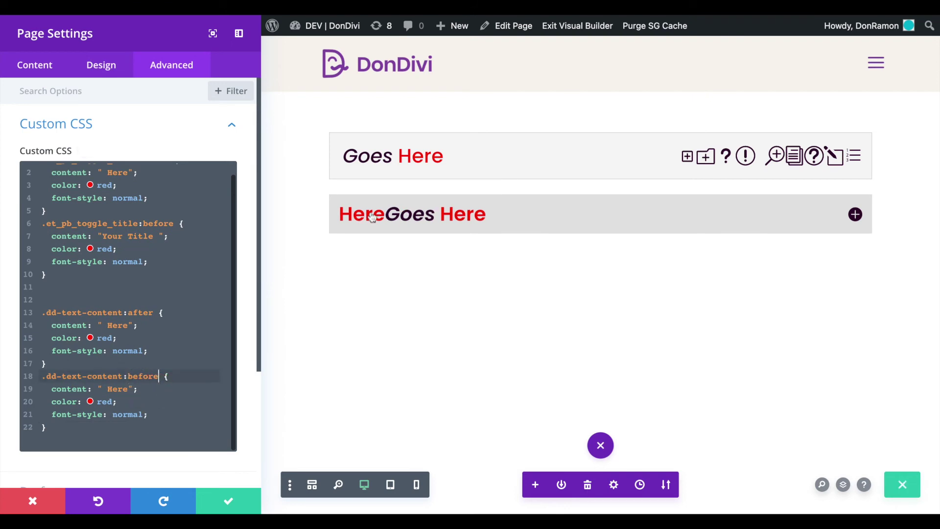
# Replace the .dd-text-content:before rule's content with "Your Title " copied from the toggle rule, and save the page settings.
pyautogui.moveTo(100, 238); pyautogui.dragTo(159, 239)
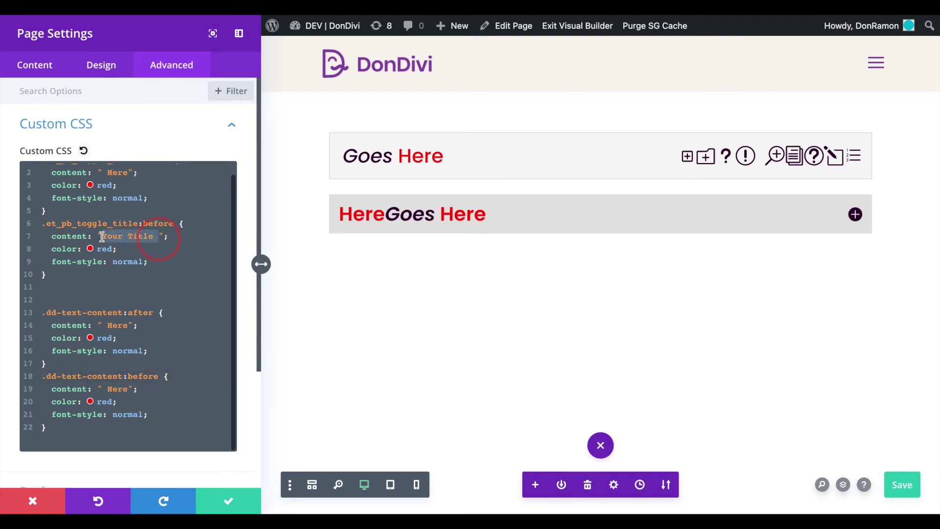
pyautogui.click(103, 389)
pyautogui.hotkey('ctrl', 'v')
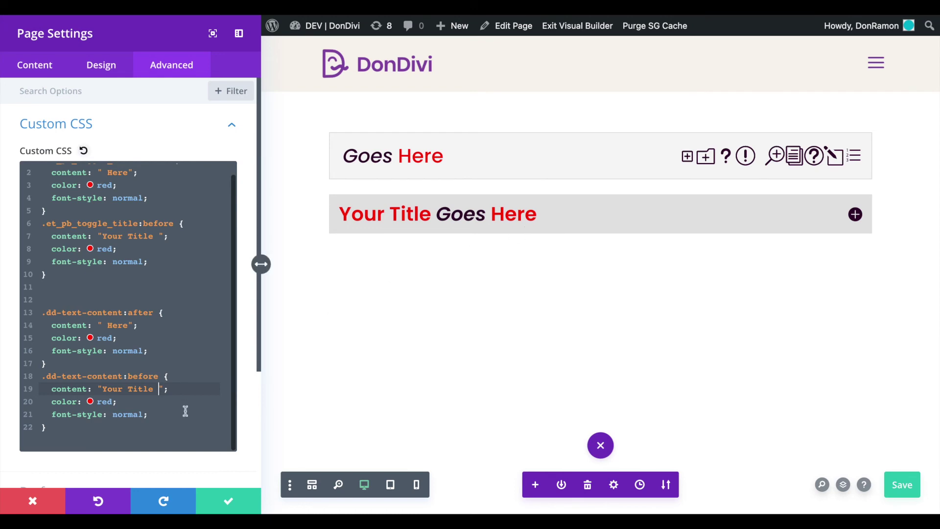
pyautogui.click(229, 500)
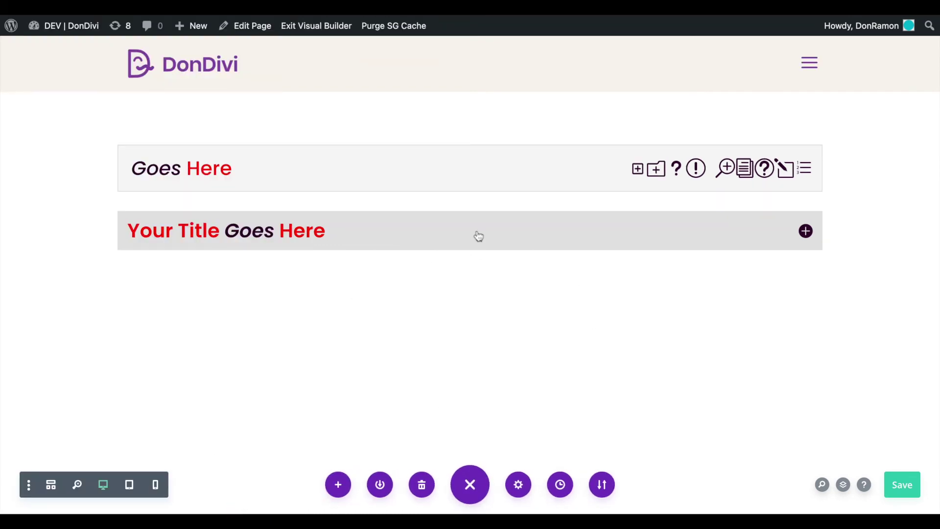
# Insert a Text module directly below the DiviMenus Flex module.
pyautogui.click(469, 248)
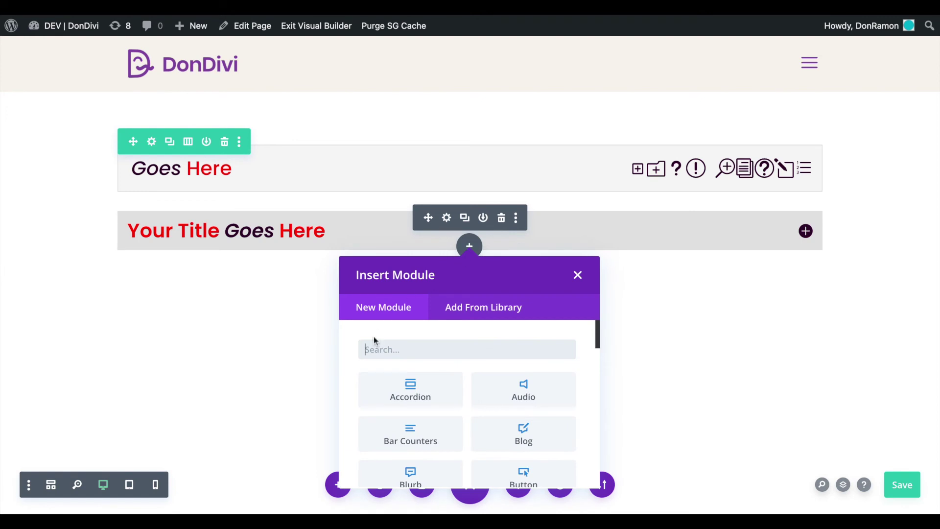
pyautogui.write('tex')
pyautogui.click(384, 383)
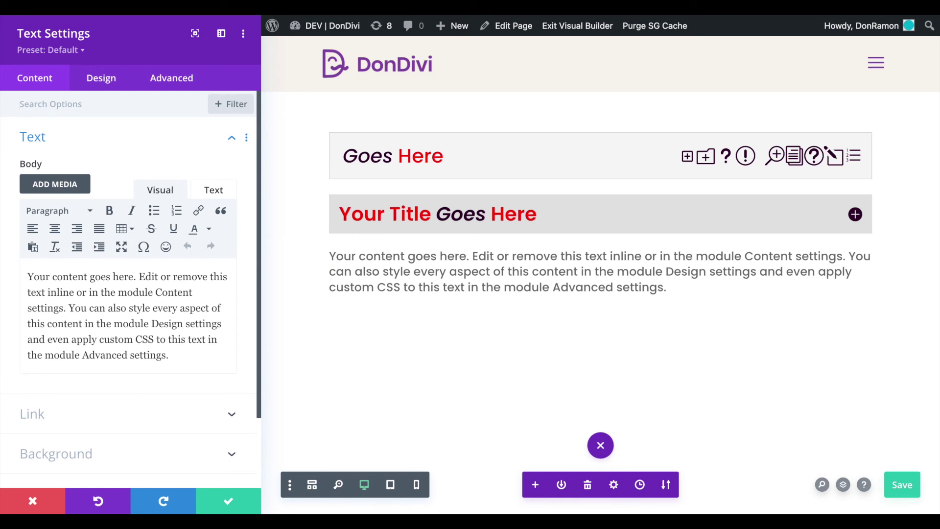
# Set the Text module's CSS ID to my-text and save the module settings.
pyautogui.click(173, 81)
pyautogui.click(83, 142)
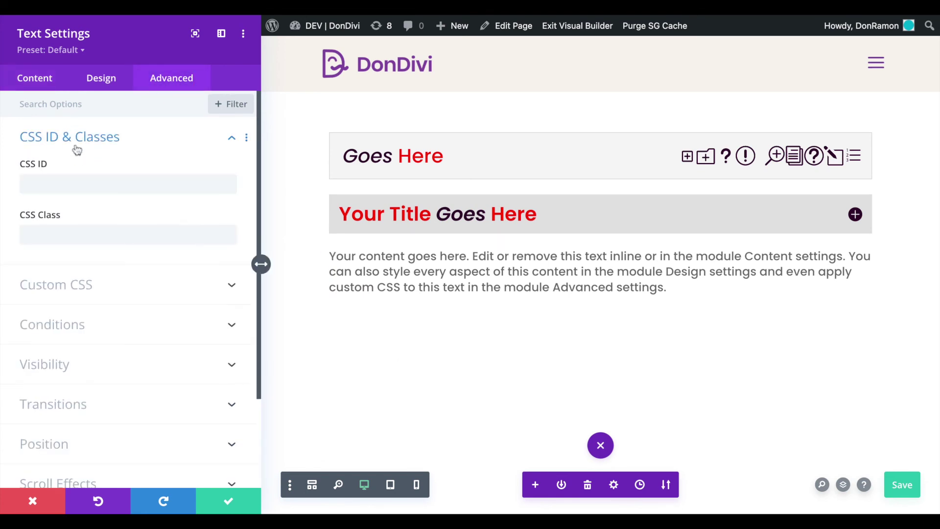
pyautogui.click(38, 181)
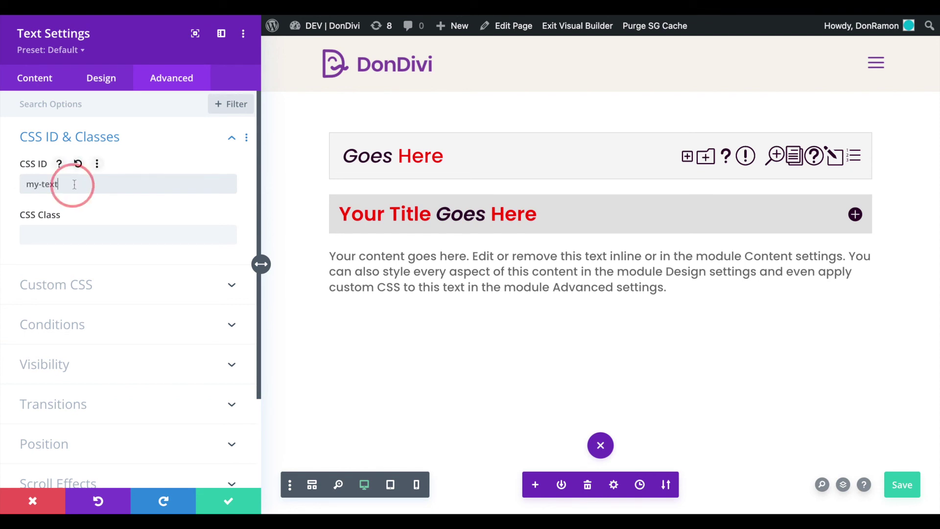
pyautogui.tripleClick(75, 183)
pyautogui.click(69, 196)
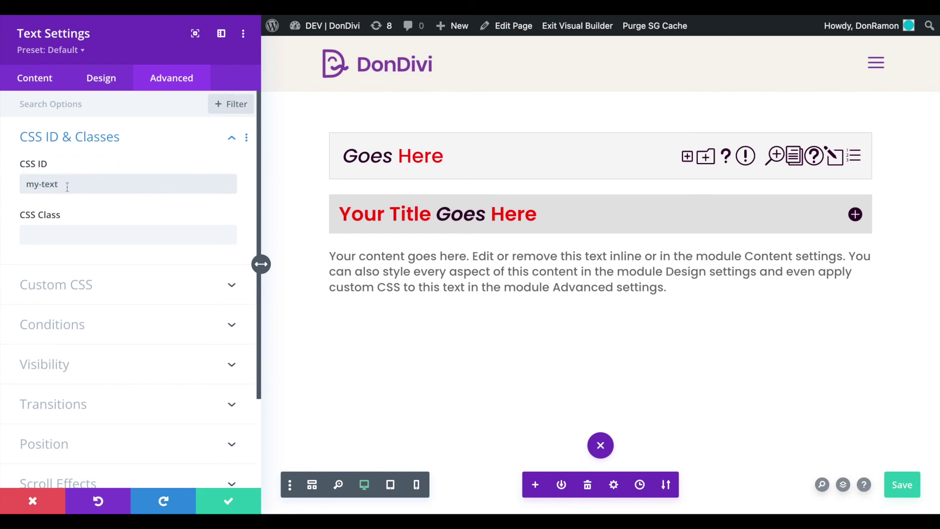
pyautogui.click(227, 500)
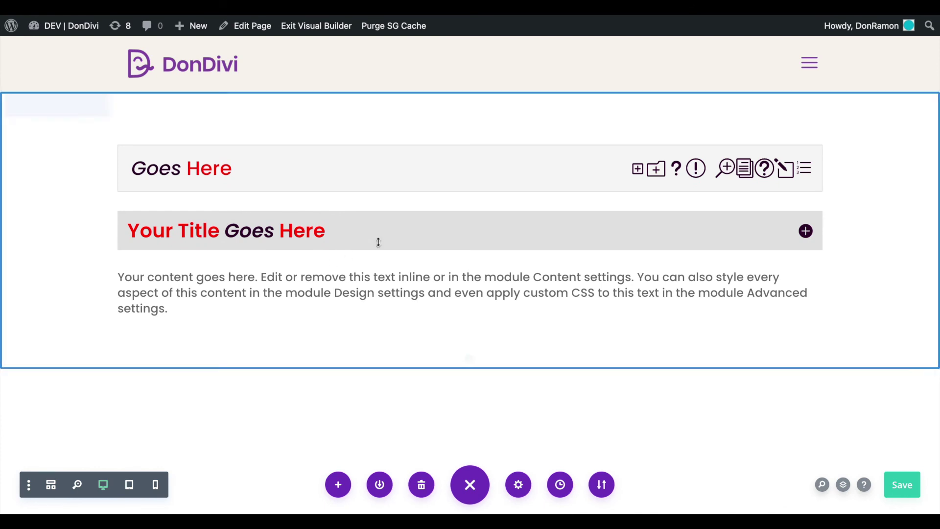
# Set the Goes menu item's link type to Show and its target Element CSS ID to my-text in the DiviMenus Flex module.
pyautogui.click(448, 217)
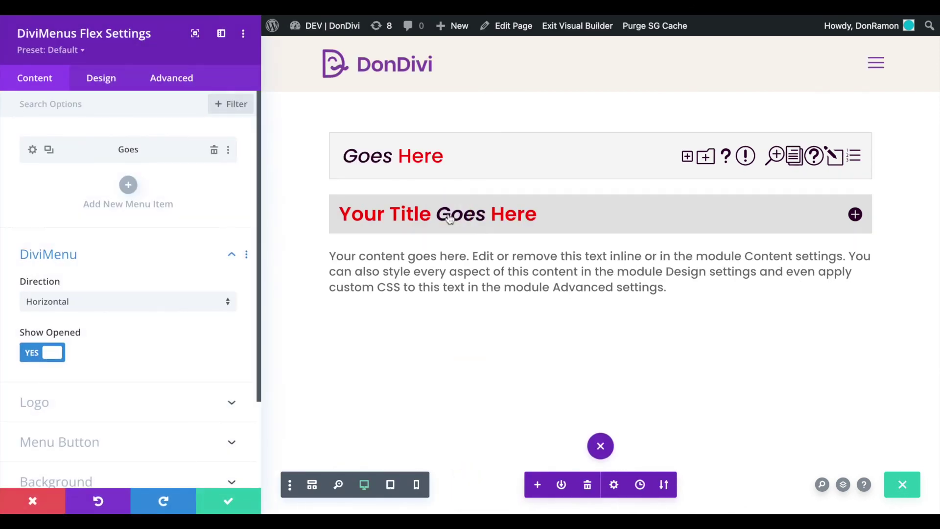
pyautogui.click(32, 150)
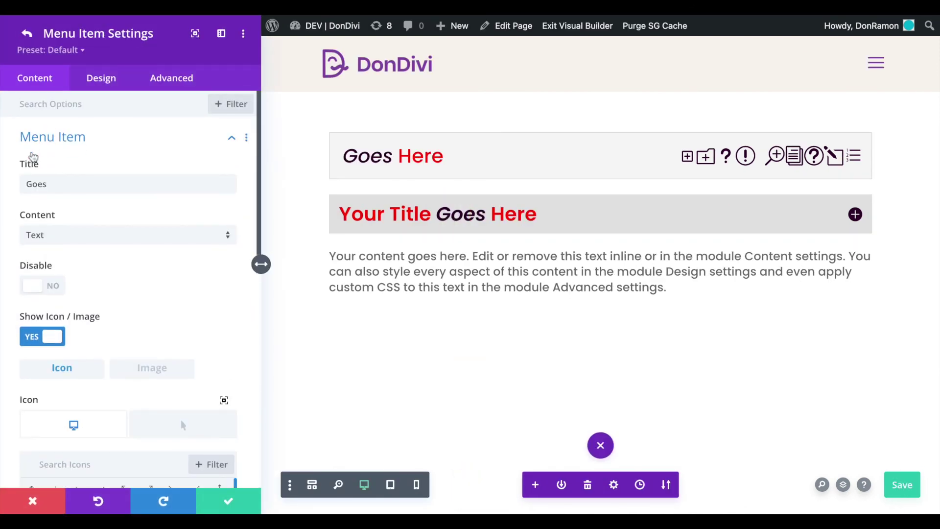
pyautogui.scroll(-10, 248, 357)
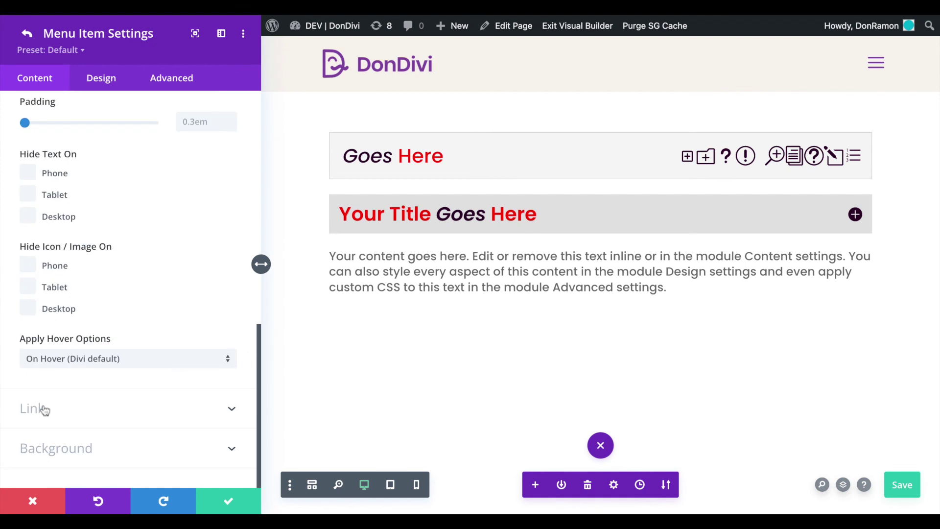
pyautogui.click(44, 408)
pyautogui.click(162, 402)
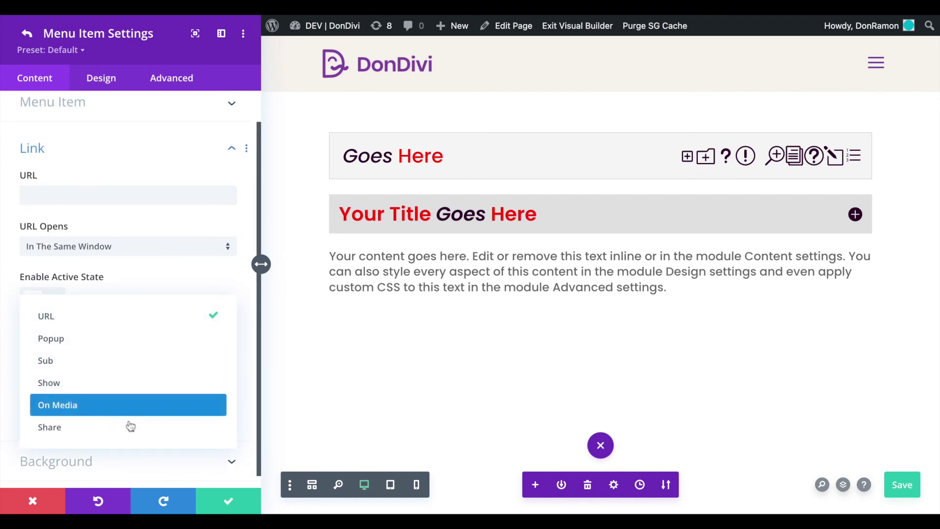
pyautogui.click(125, 384)
pyautogui.scroll(-4, 124, 390)
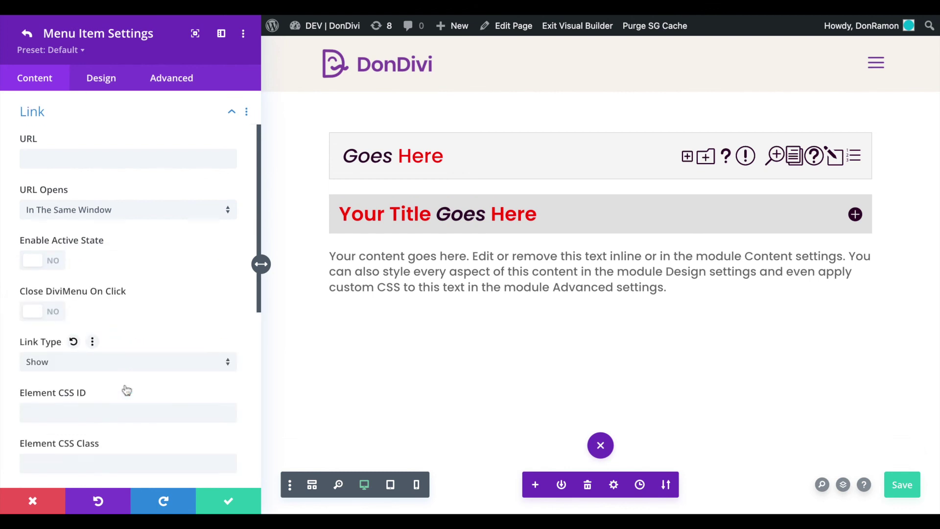
pyautogui.click(81, 262)
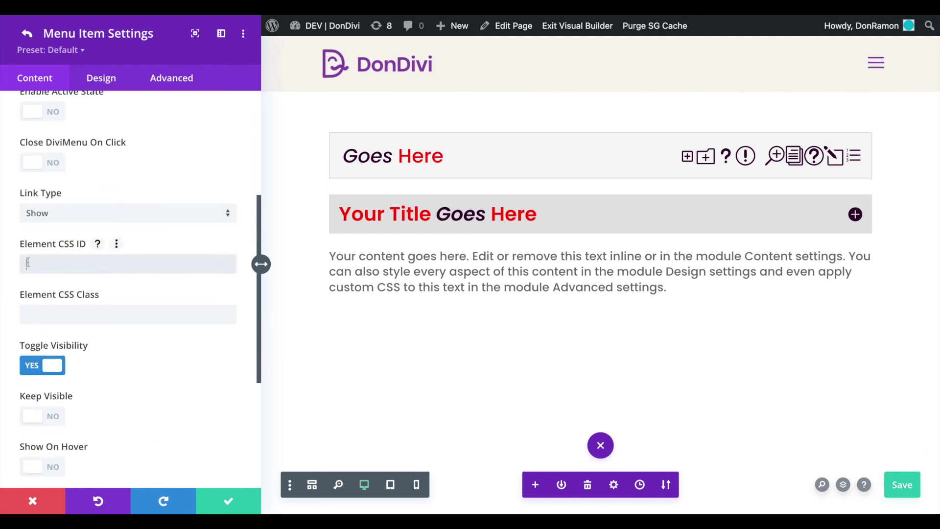
pyautogui.write('my-text')
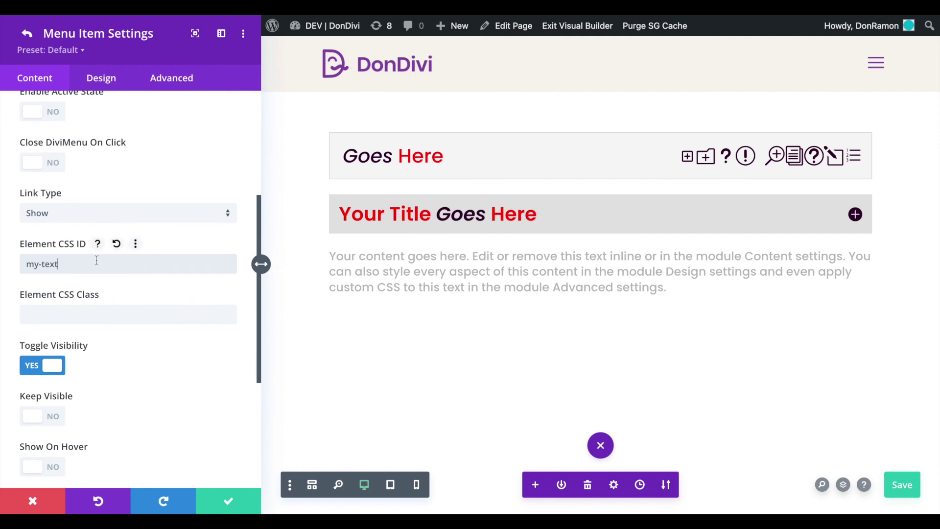
# Turn off Hide On Menu Button Click for the Goes menu item, keep its Initial State at Hidden, and save the settings.
pyautogui.scroll(-2, 172, 345)
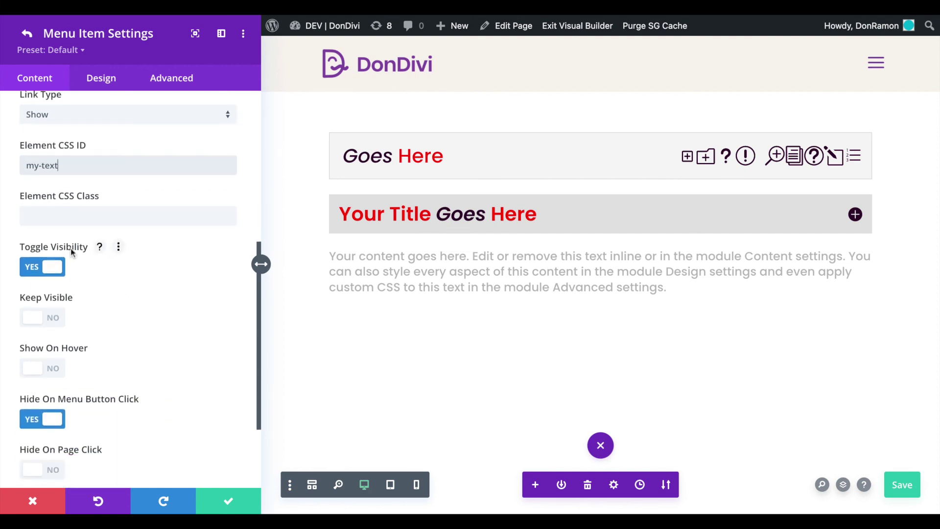
pyautogui.click(101, 247)
pyautogui.click(100, 246)
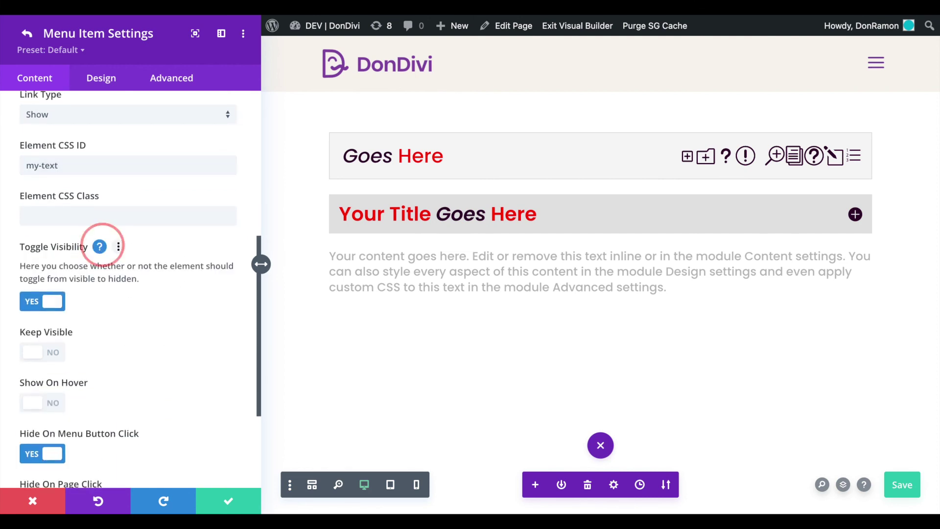
pyautogui.scroll(-1, 225, 312)
pyautogui.scroll(-2, 224, 312)
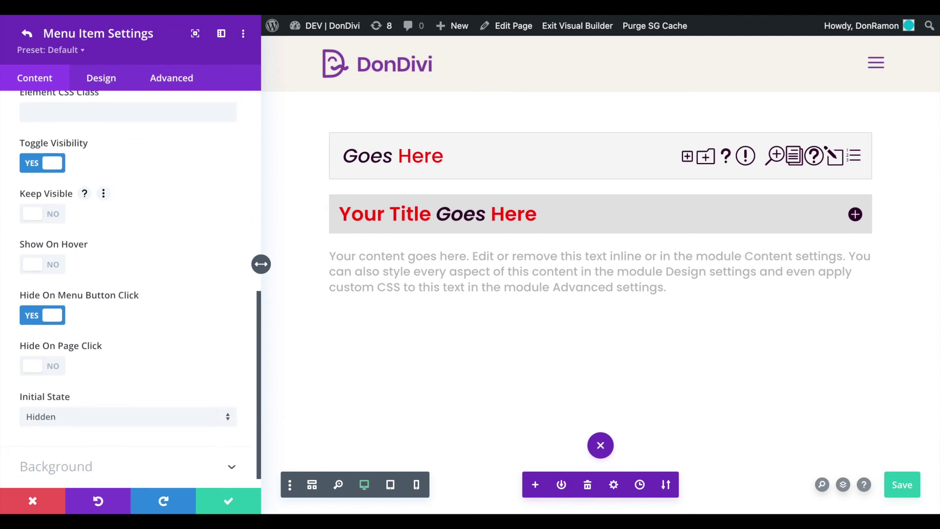
pyautogui.click(51, 315)
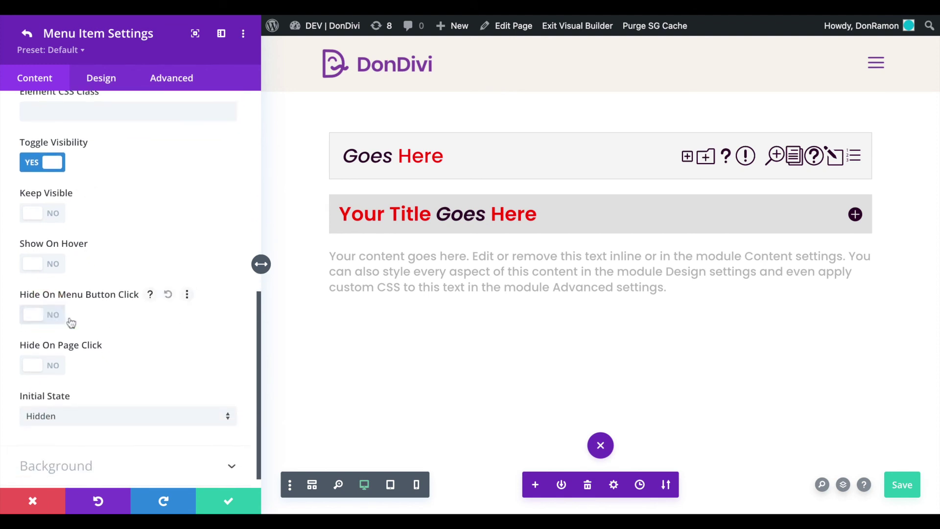
pyautogui.click(154, 423)
pyautogui.click(154, 406)
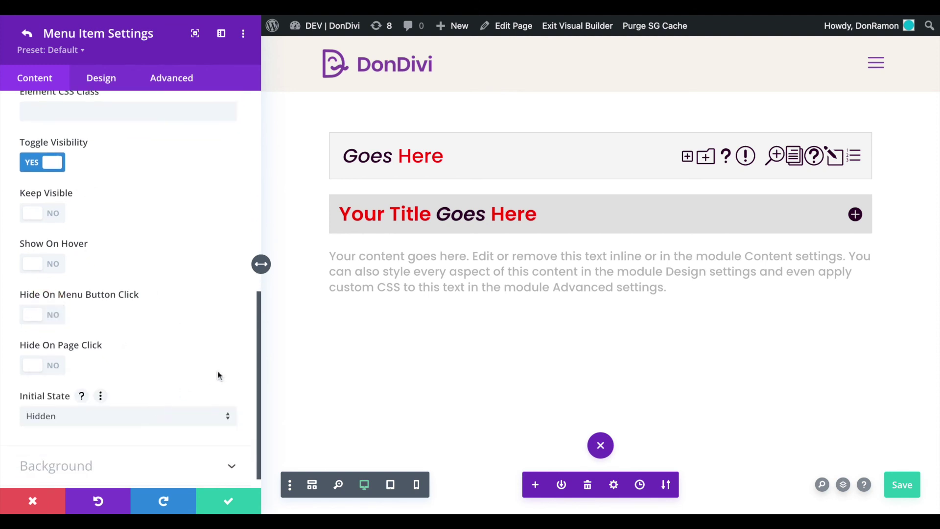
pyautogui.click(228, 500)
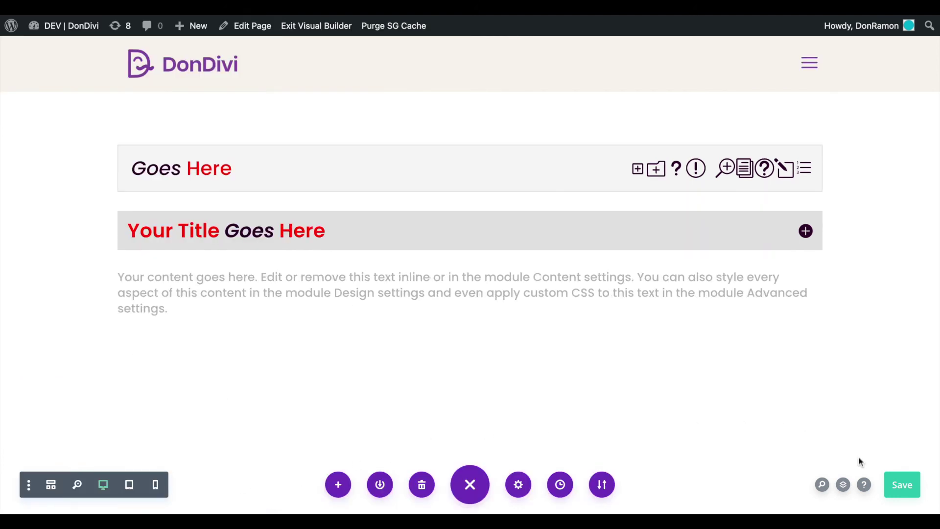
# Exit the Visual Builder and test the custom toggle on the live page by opening and closing its content repeatedly.
pyautogui.click(317, 26)
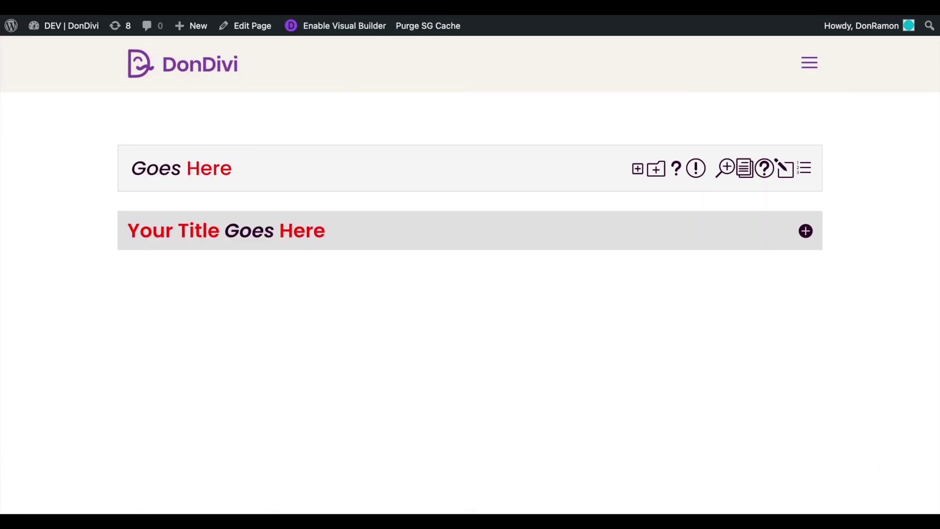
pyautogui.click(444, 224)
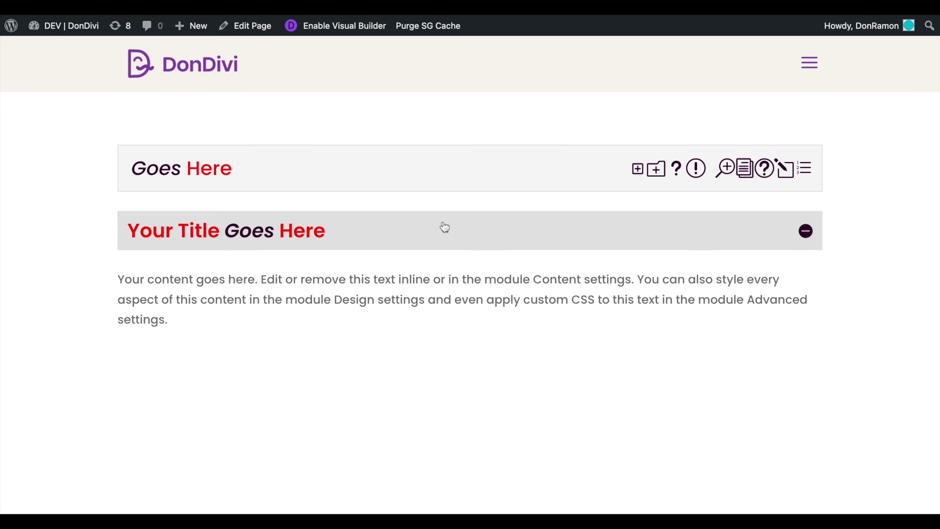
pyautogui.click(444, 227)
pyautogui.click(444, 223)
pyautogui.click(443, 225)
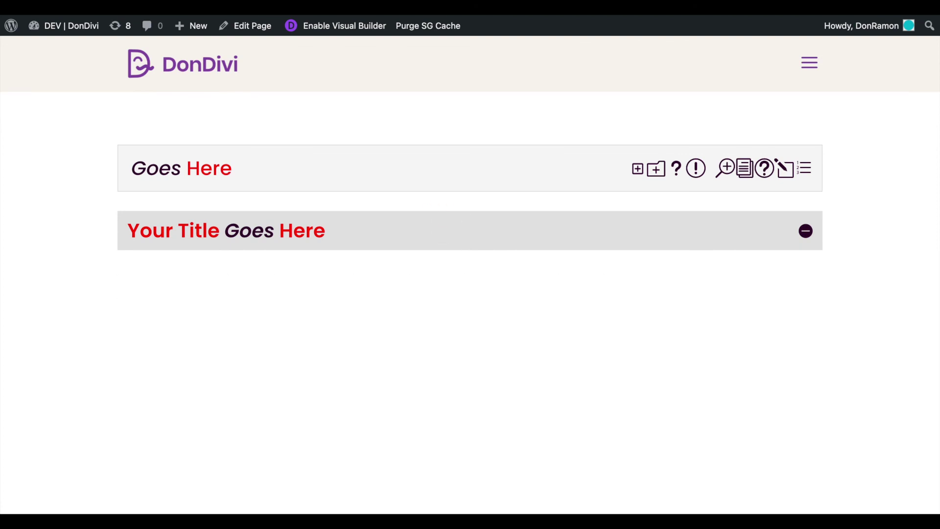